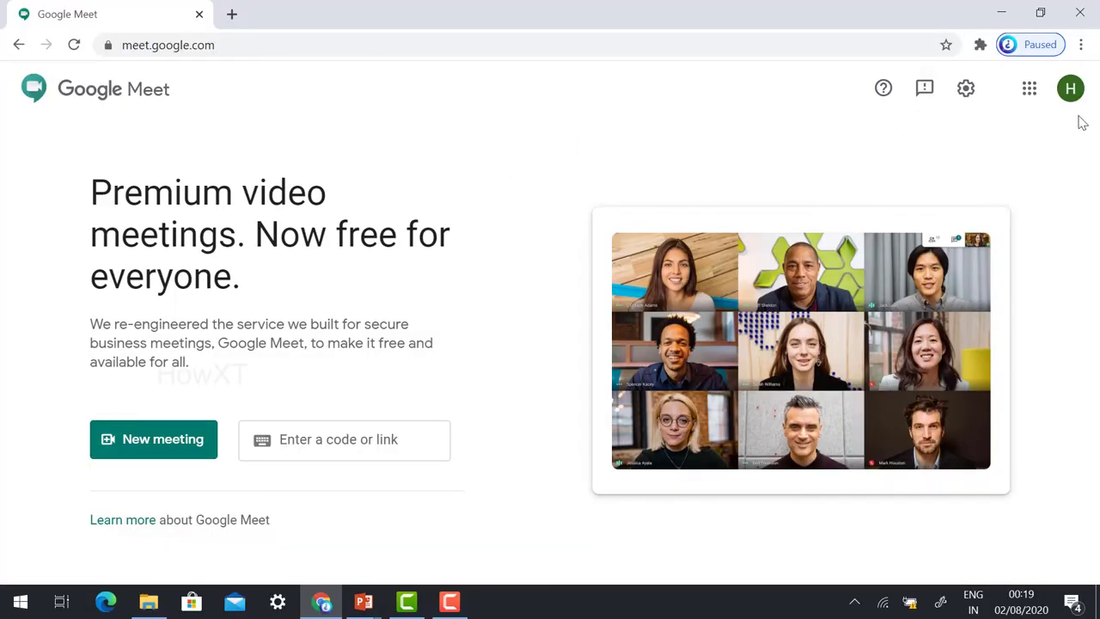
# Check which account is signed in, and create a meeting link to share and copy it.
pyautogui.click(1071, 90)
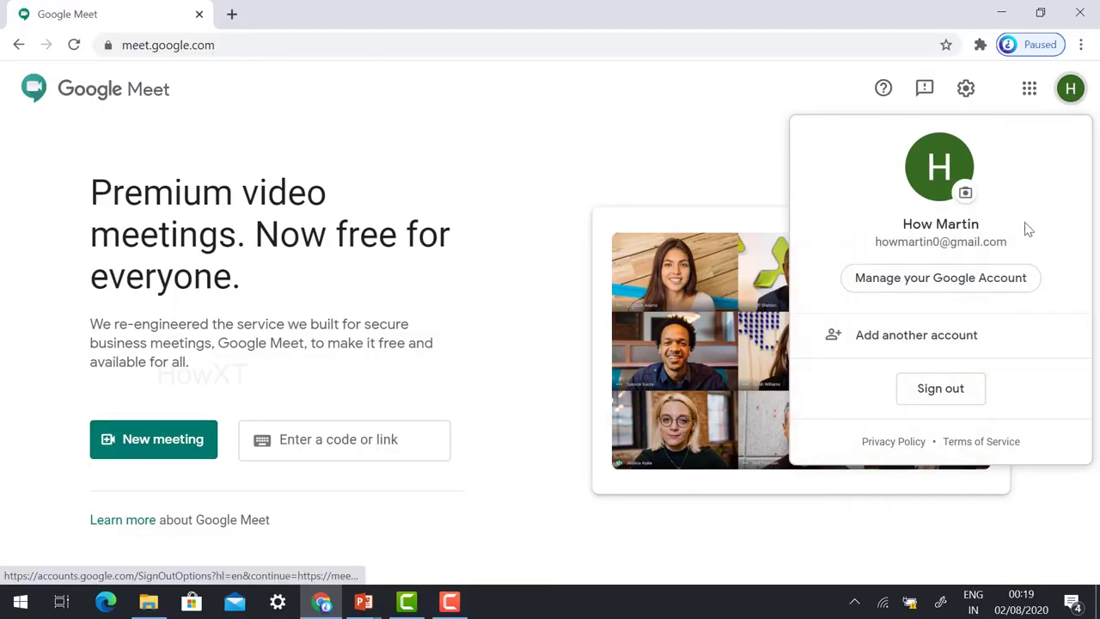
pyautogui.click(650, 144)
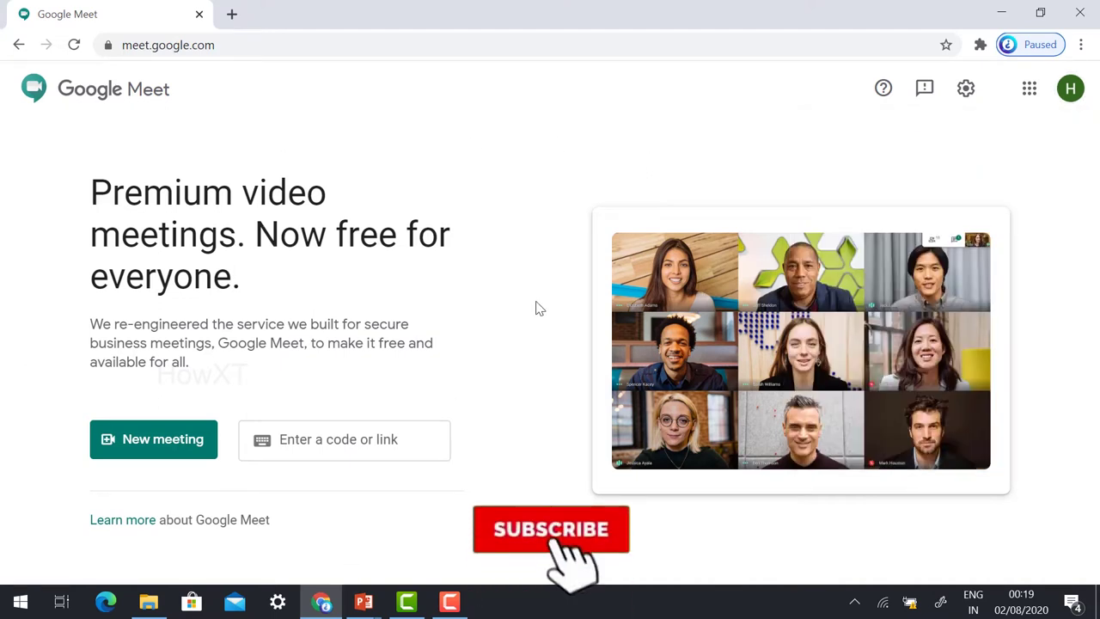
pyautogui.click(166, 449)
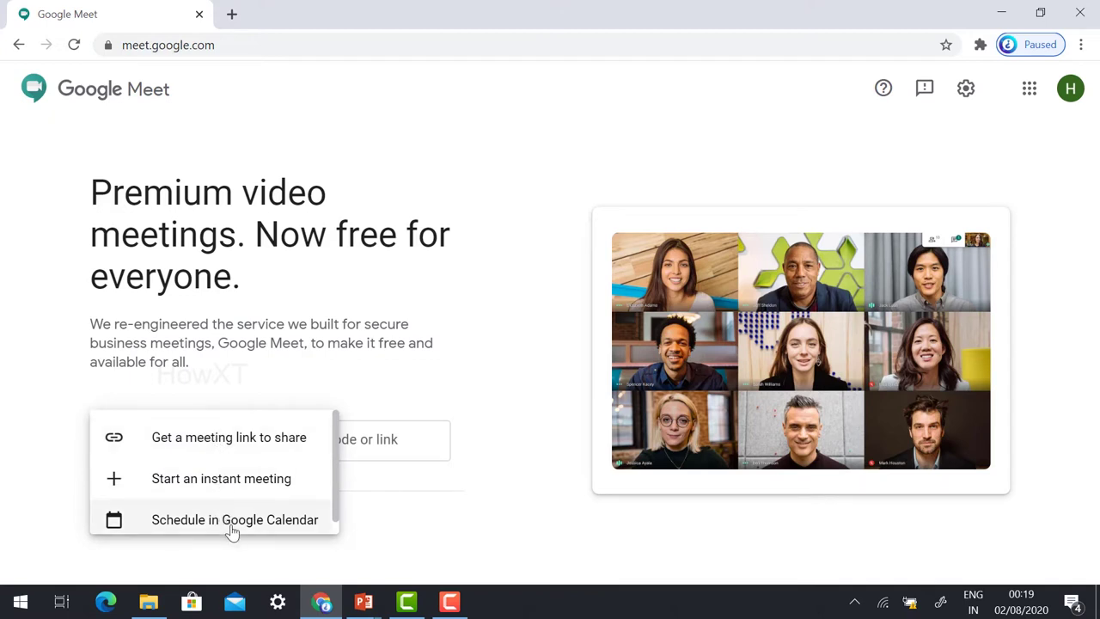
pyautogui.click(260, 443)
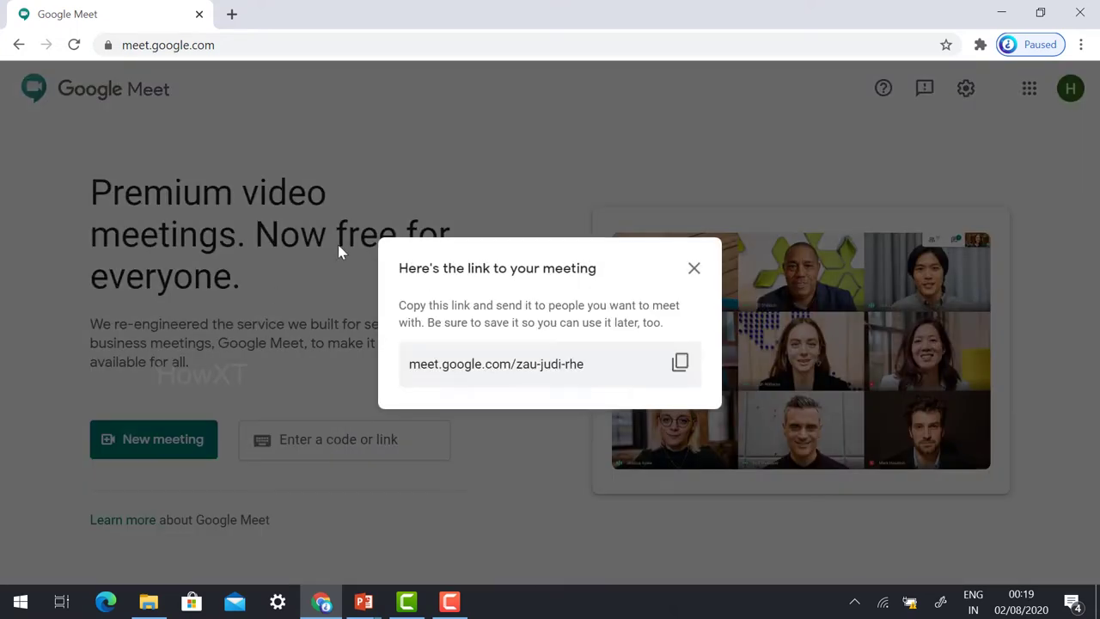
pyautogui.click(680, 364)
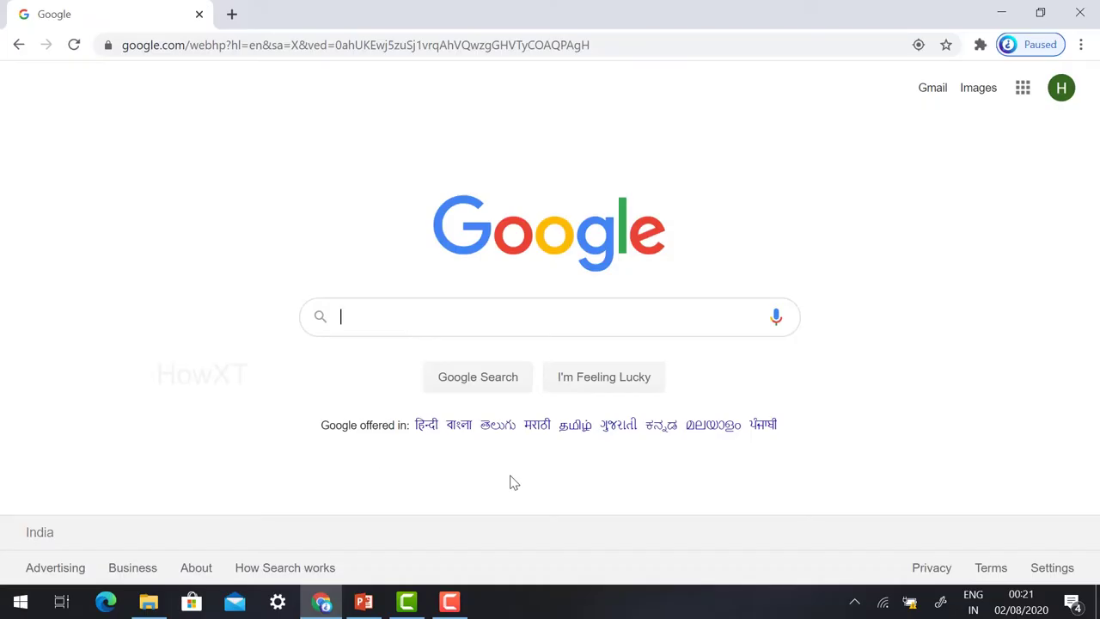
# Search Google for "google extensions", open the Chrome Web Store extensions page and browse the featured extensions.
pyautogui.write('googl')
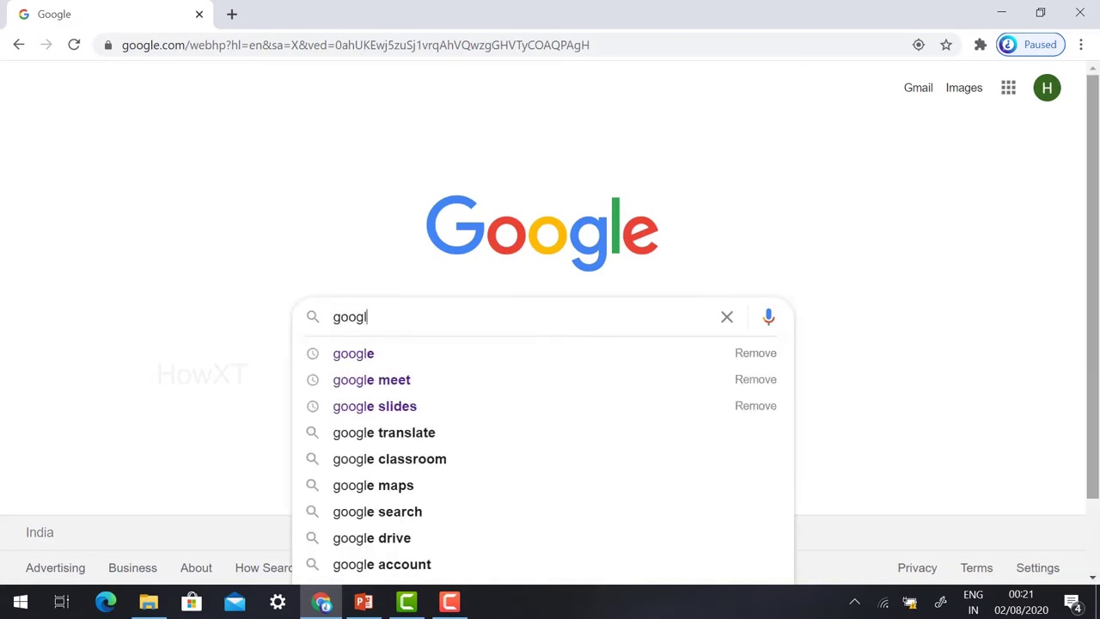
pyautogui.write('e ex')
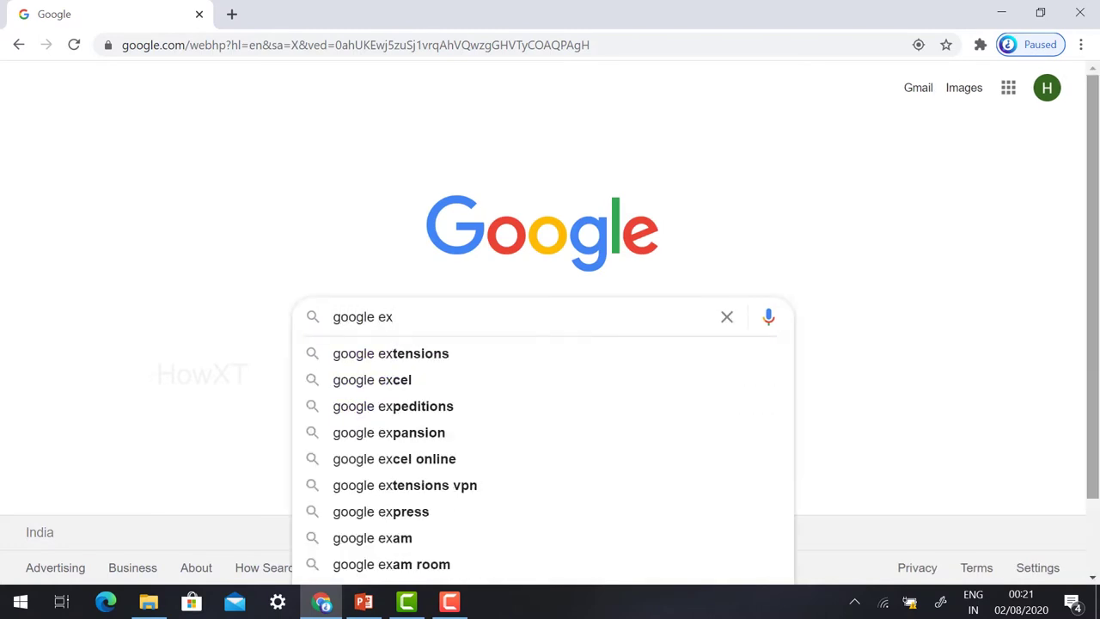
pyautogui.press('Down')
pyautogui.press('Return')
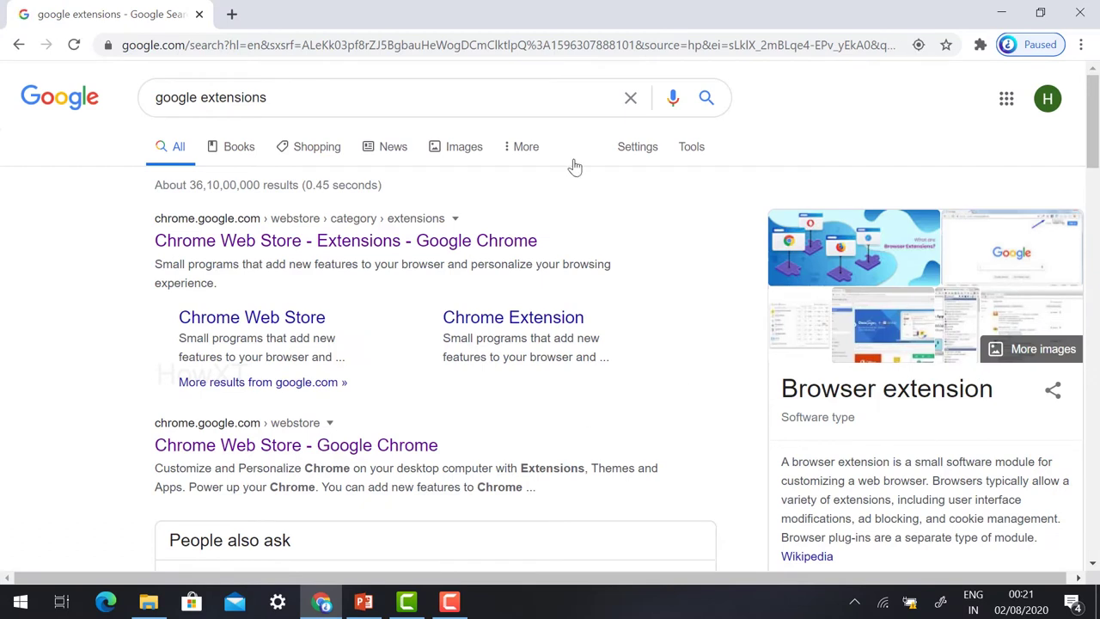
pyautogui.click(196, 245)
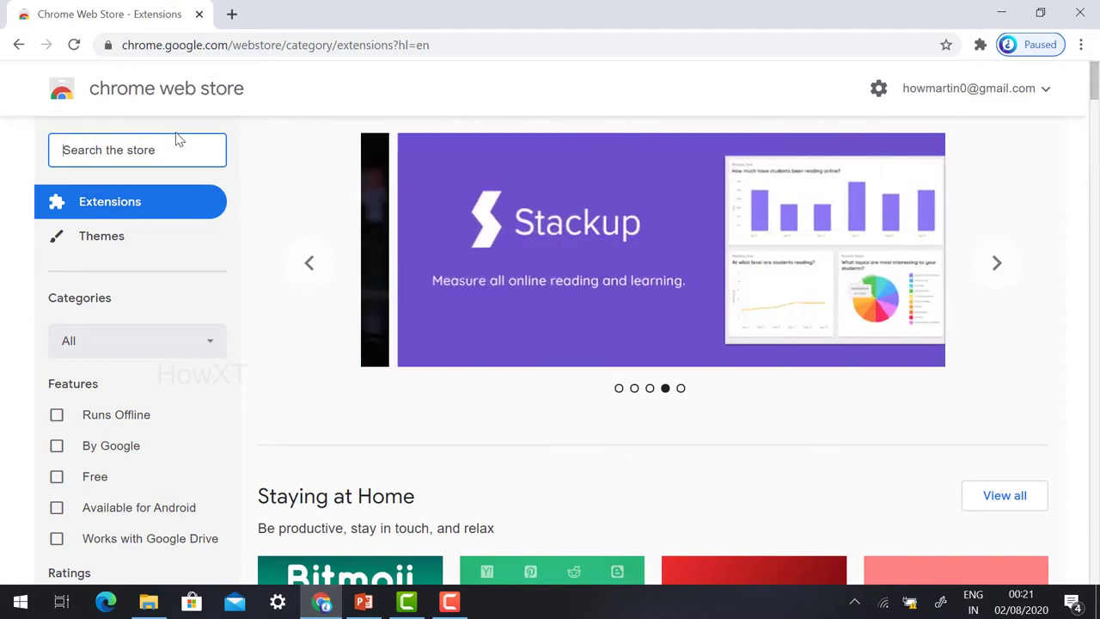
pyautogui.scroll(-4, 315, 255)
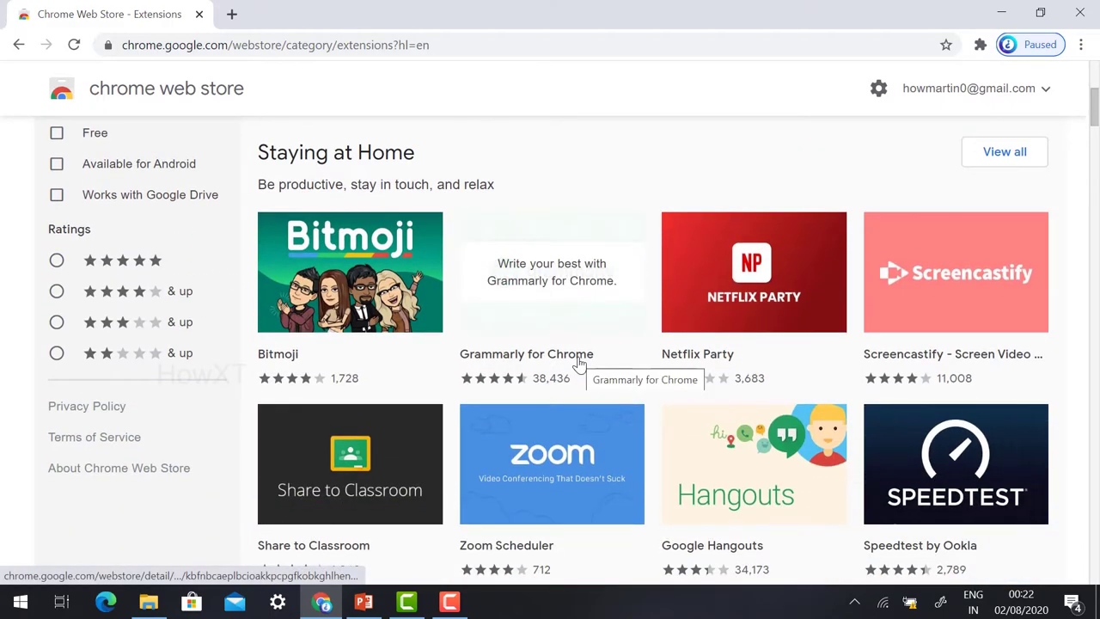
pyautogui.scroll(-2, 579, 365)
pyautogui.scroll(-15, 579, 365)
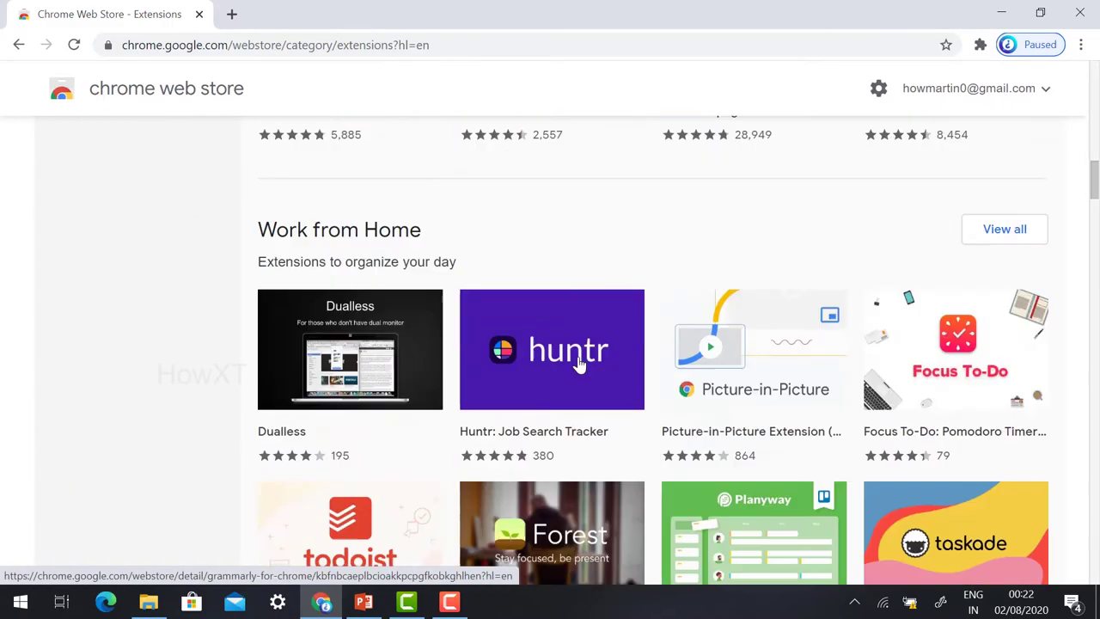
pyautogui.scroll(6, 579, 364)
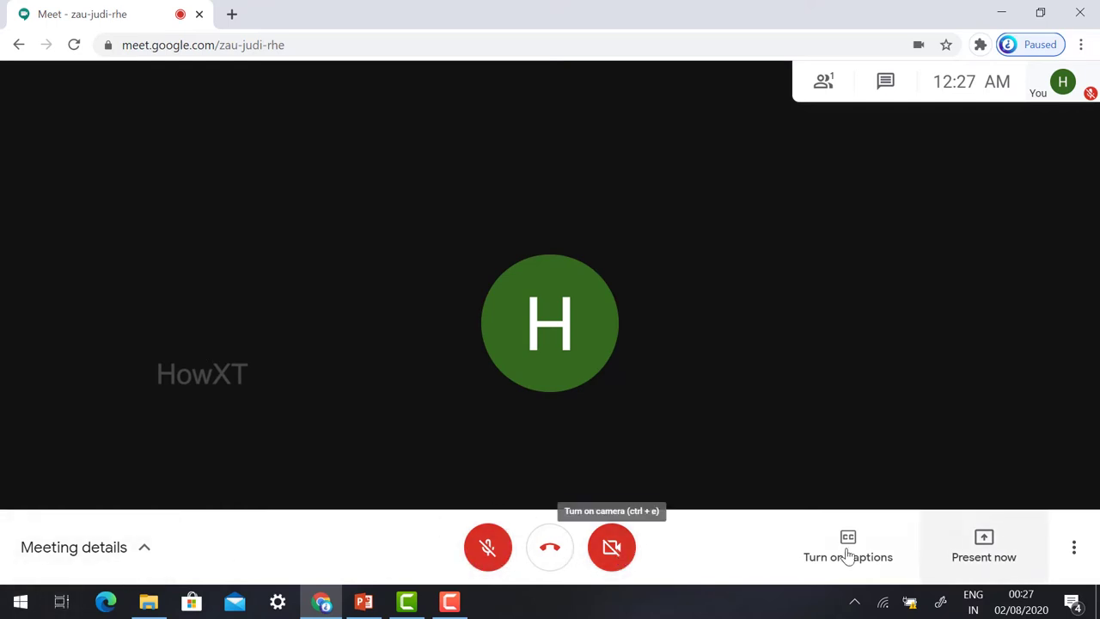
# View the participant list and the chat of the meeting, and close the meeting details.
pyautogui.click(825, 80)
pyautogui.click(1050, 140)
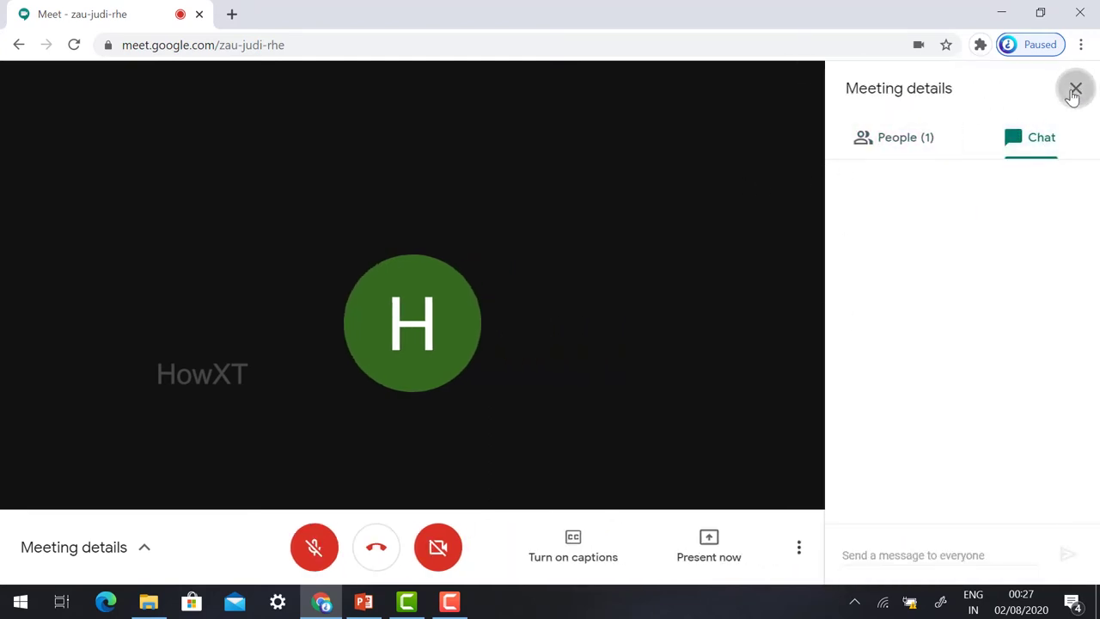
pyautogui.click(1075, 90)
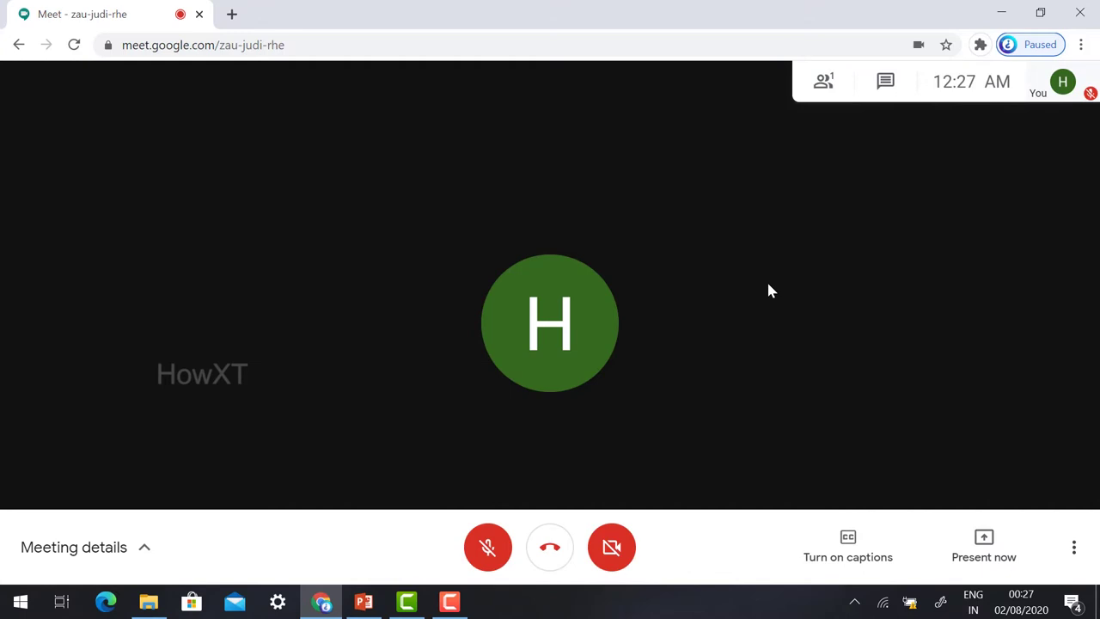
# Search for "google extensions" in a new browser tab and open the Chrome Web Store extensions page.
pyautogui.click(232, 13)
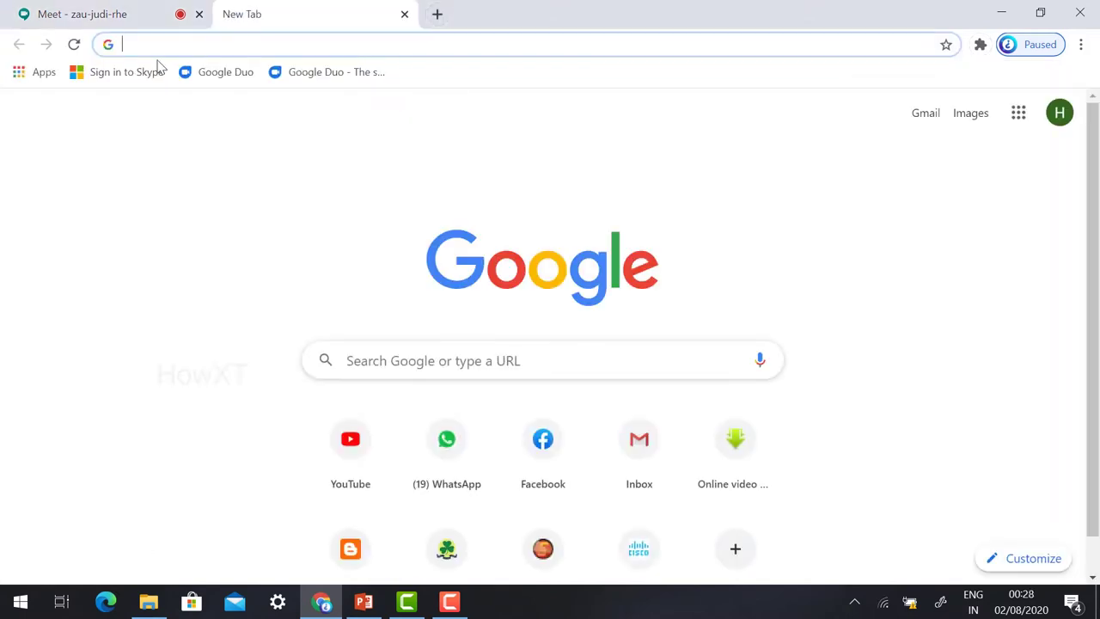
pyautogui.write('google e')
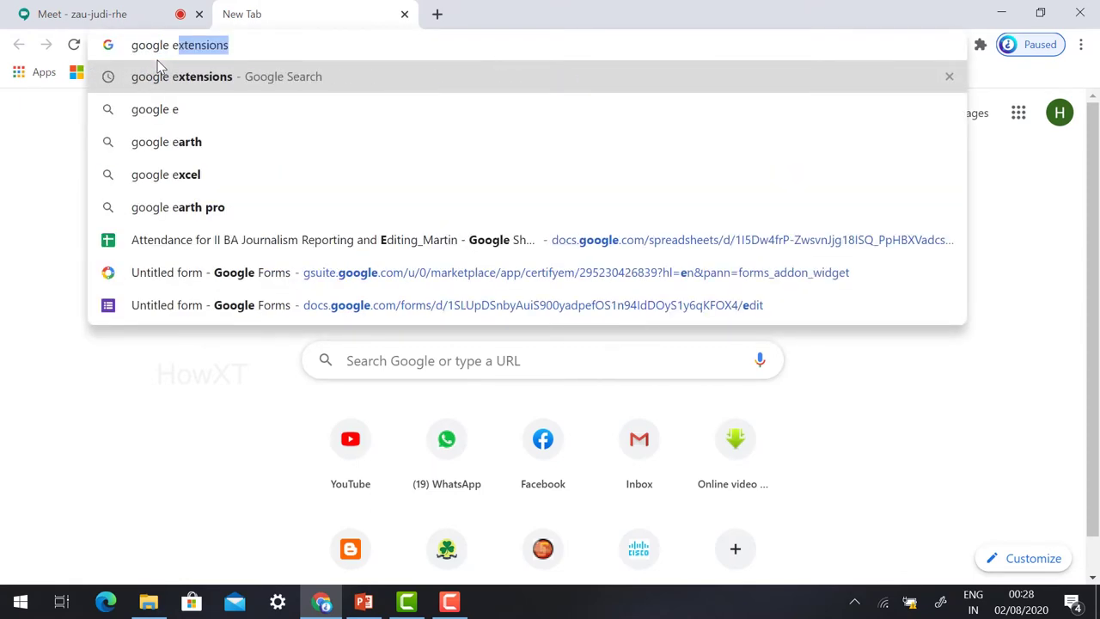
pyautogui.write('xte')
pyautogui.press('Return')
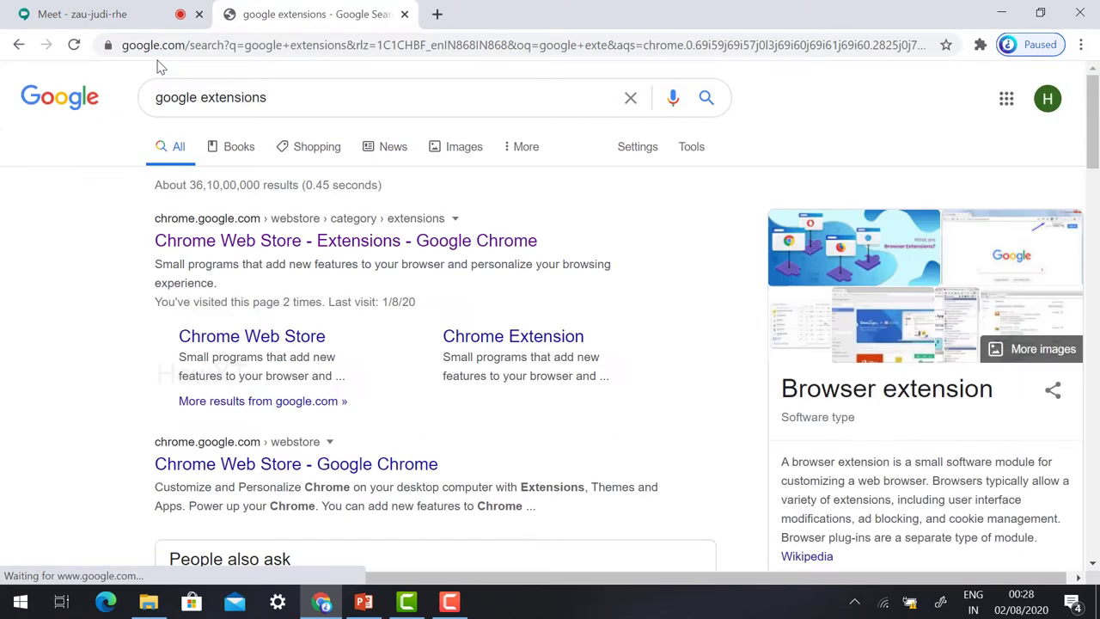
pyautogui.click(237, 245)
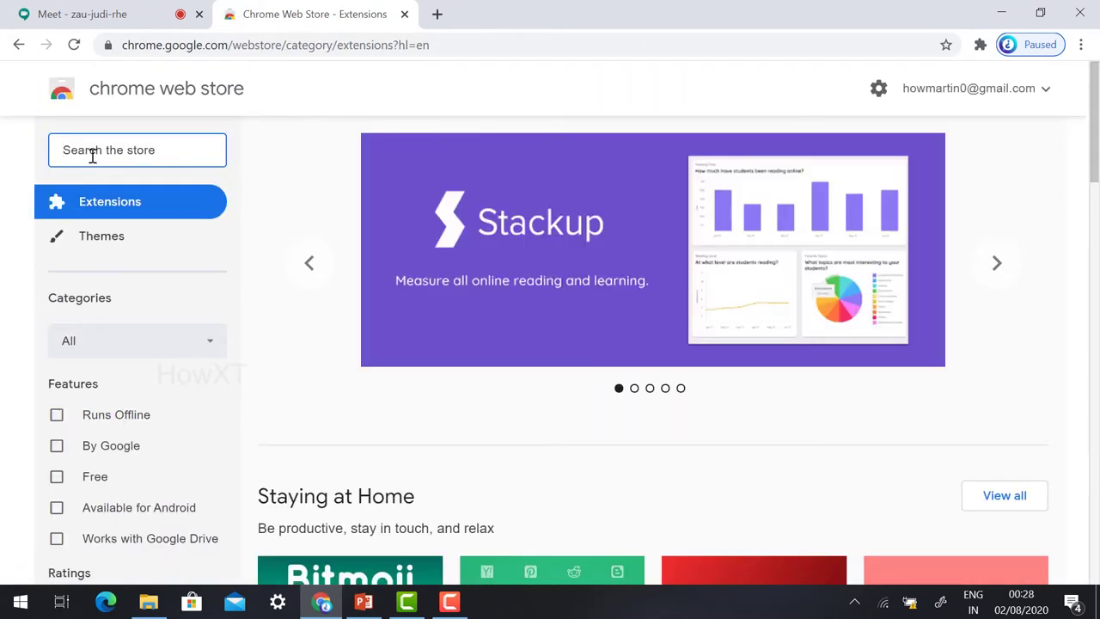
# Search the Chrome Web Store for "meet attendance".
pyautogui.write('meet')
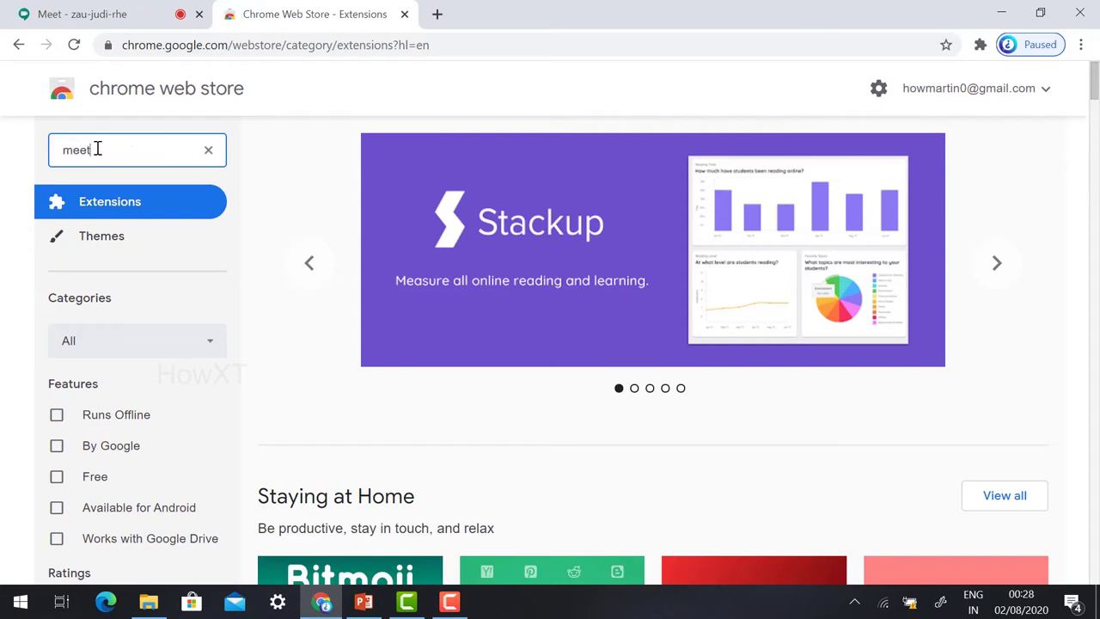
pyautogui.write(' atte')
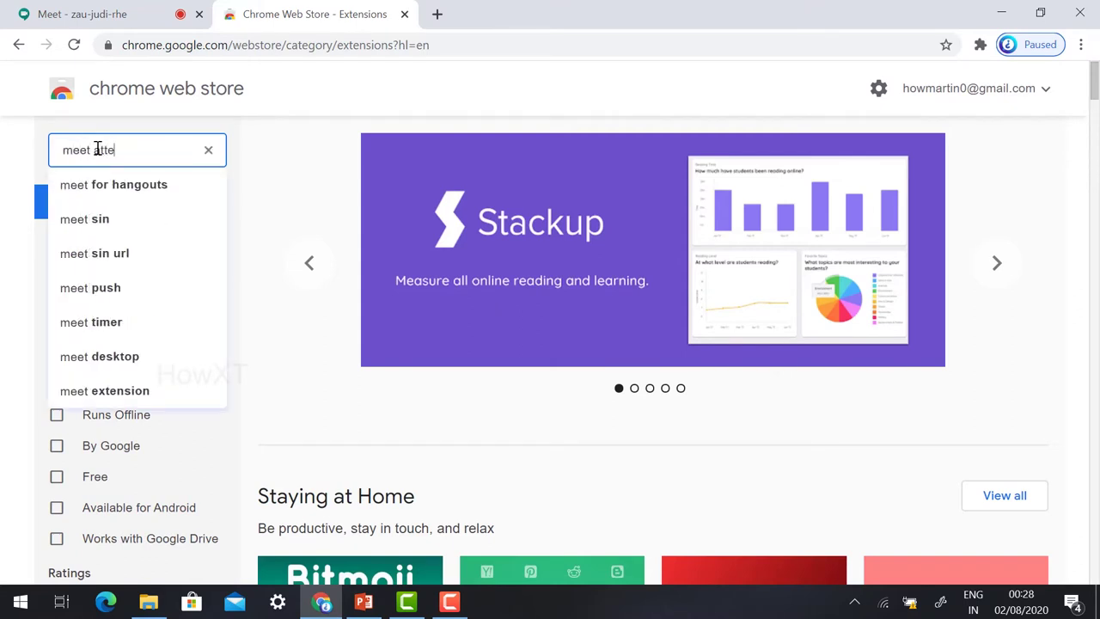
pyautogui.write('nda')
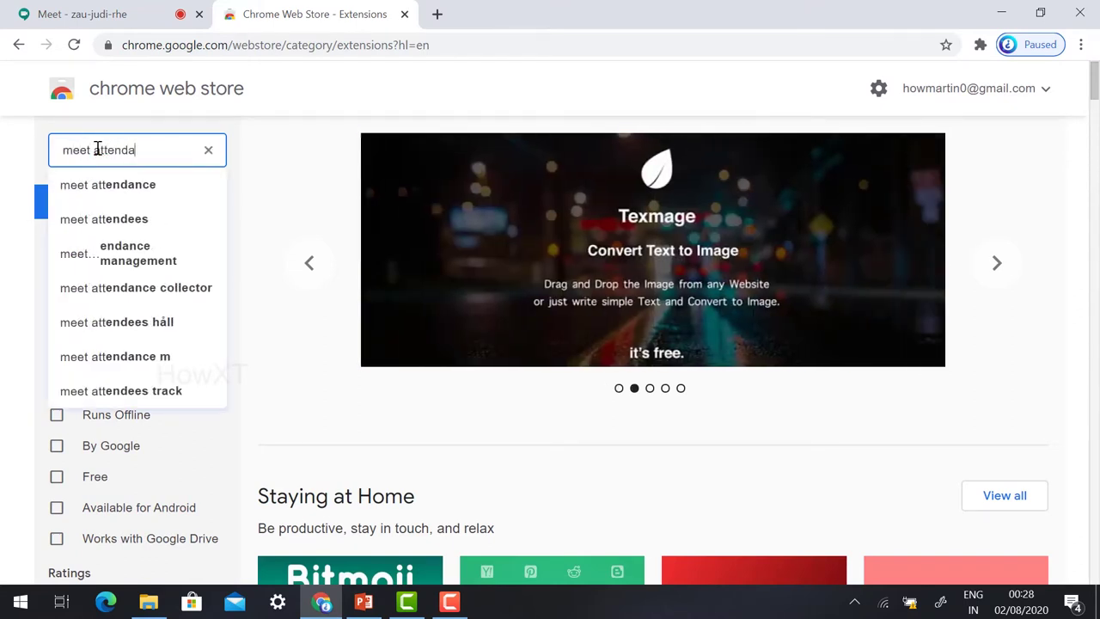
pyautogui.write('nce')
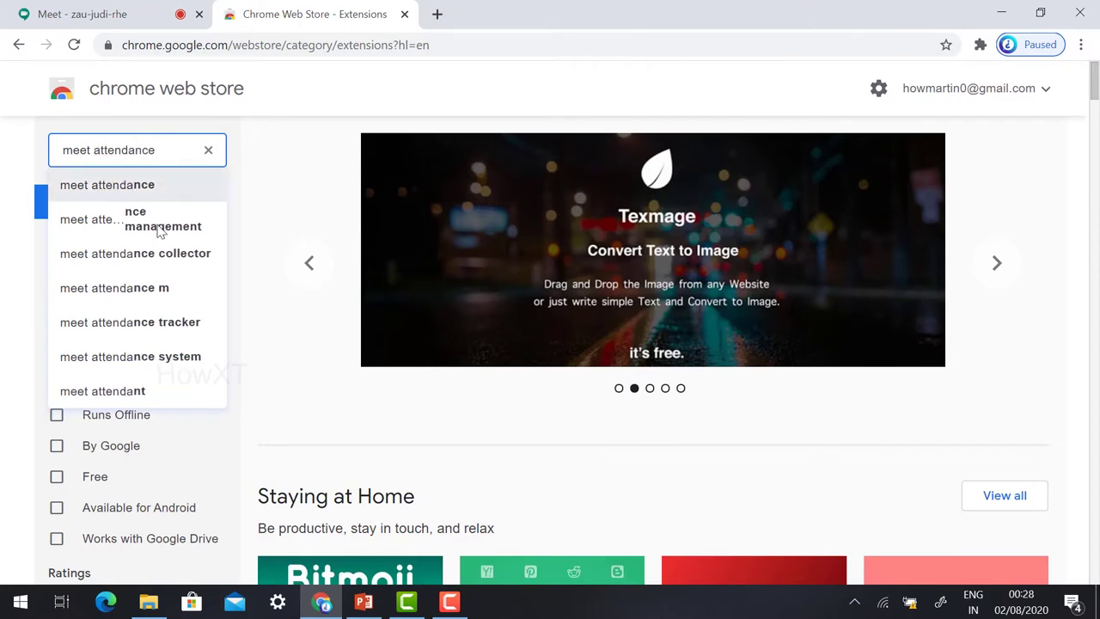
pyautogui.click(133, 189)
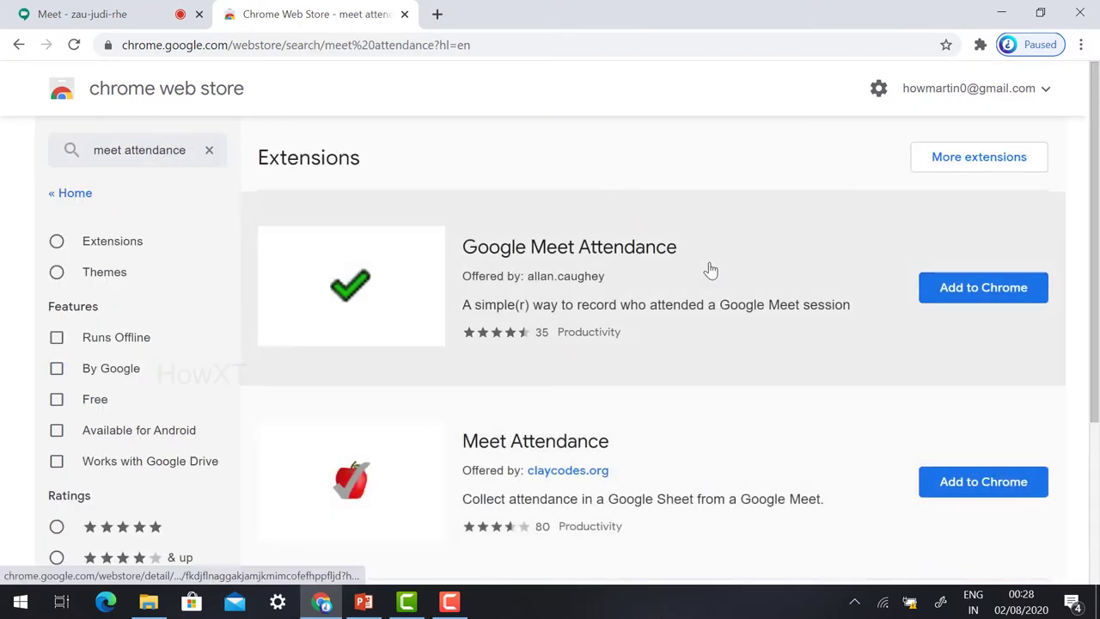
# Add the Meet Attendance extension by claycodes.org to Chrome and dismiss the installation notice.
pyautogui.scroll(-3, 708, 270)
pyautogui.scroll(3, 710, 266)
pyautogui.scroll(-2, 710, 265)
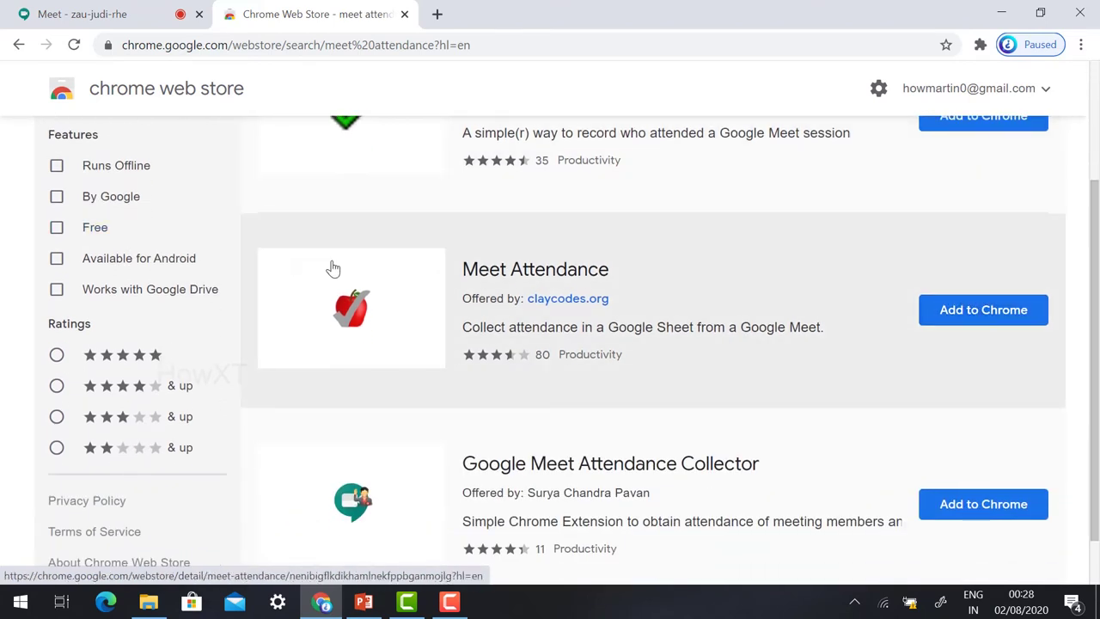
pyautogui.click(969, 320)
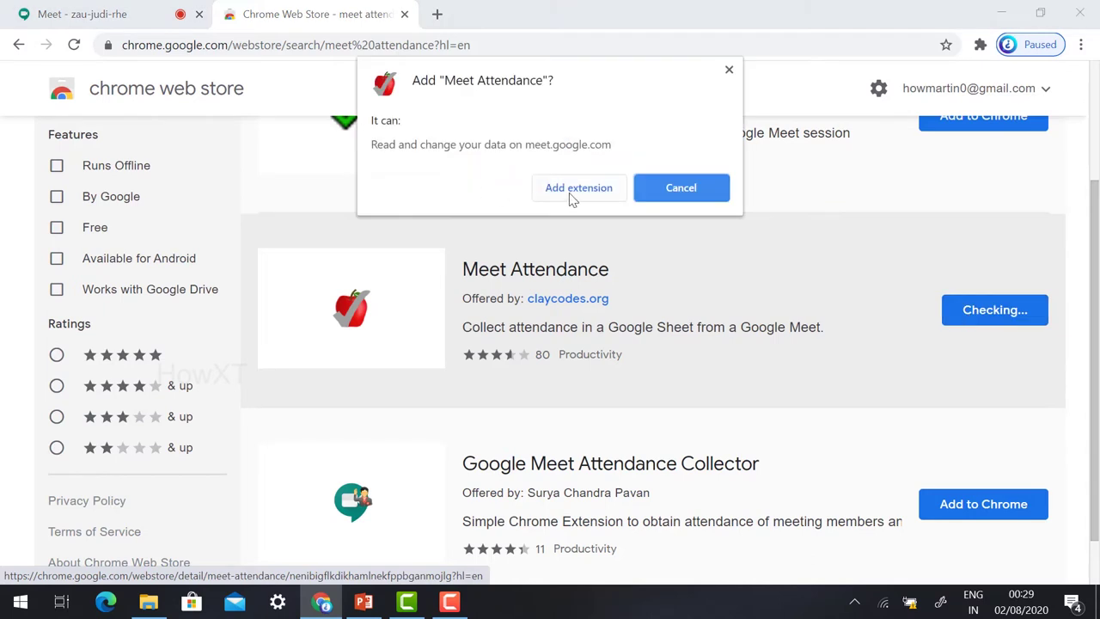
pyautogui.click(573, 191)
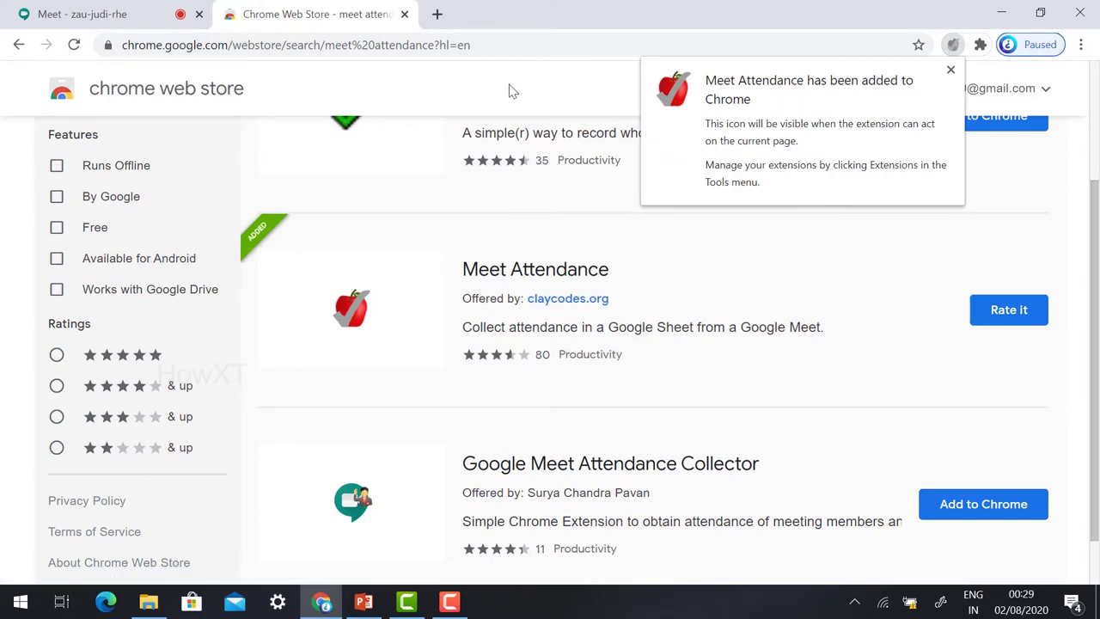
pyautogui.click(951, 71)
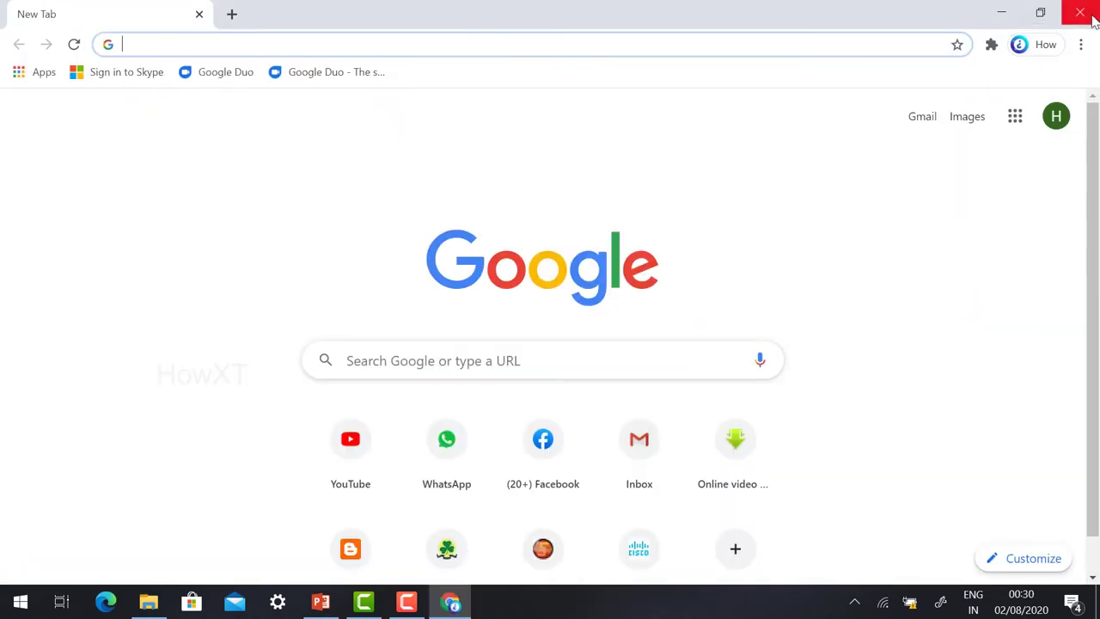
# Close the open browser window.
pyautogui.click(1093, 19)
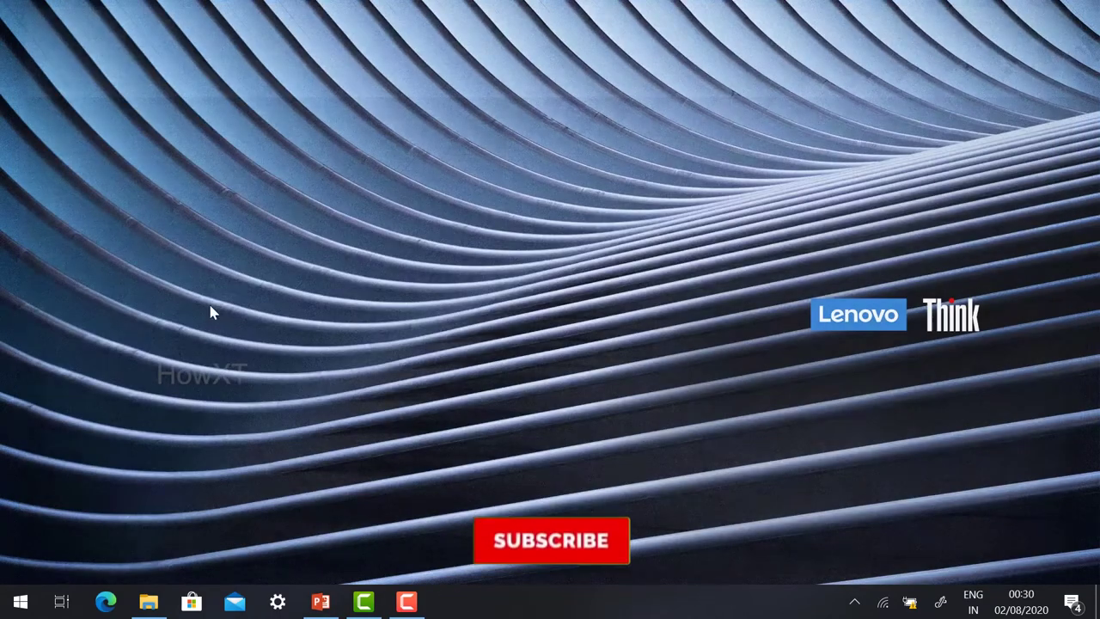
pyautogui.click(21, 602)
pyautogui.press('Escape')
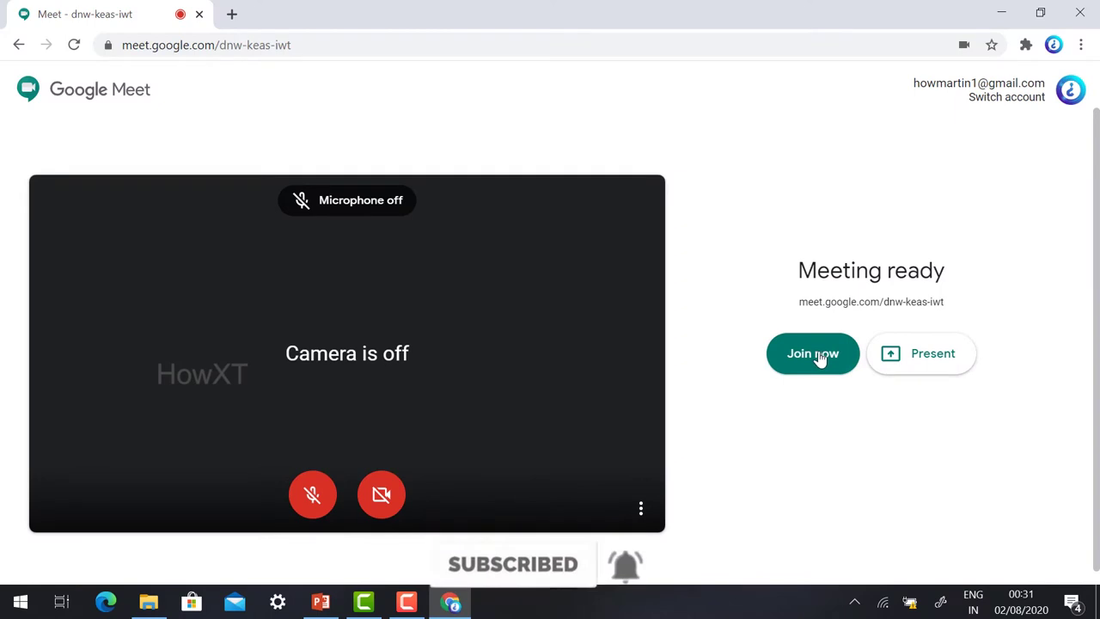
# Join the meeting with microphone and camera off and show the Meet Attendance options in the meeting details.
pyautogui.click(812, 353)
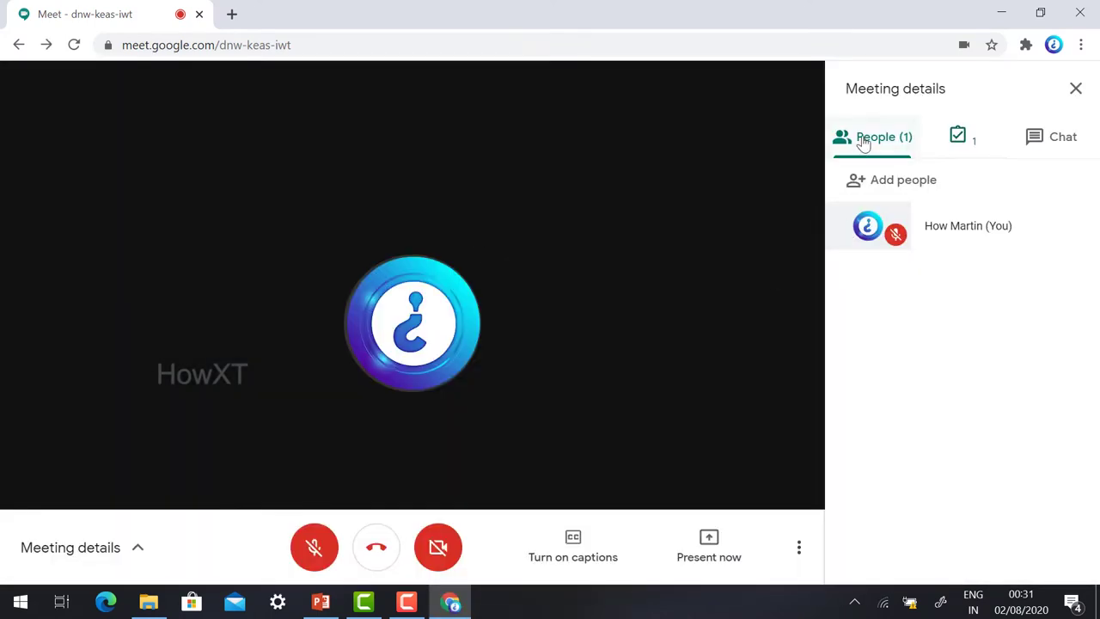
pyautogui.click(959, 139)
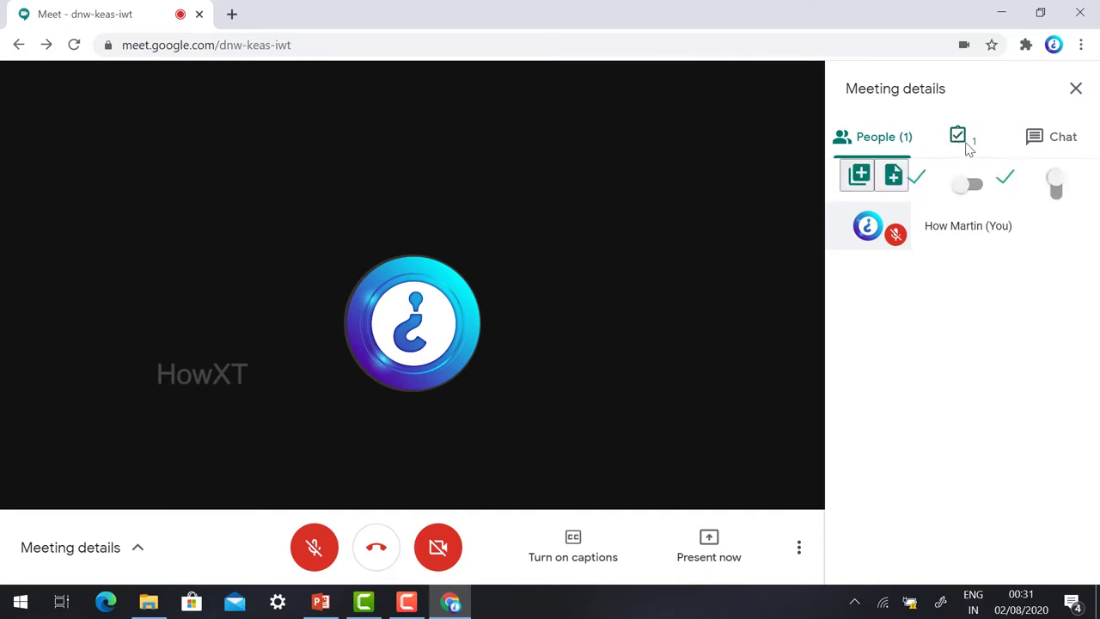
pyautogui.moveTo(971, 150)
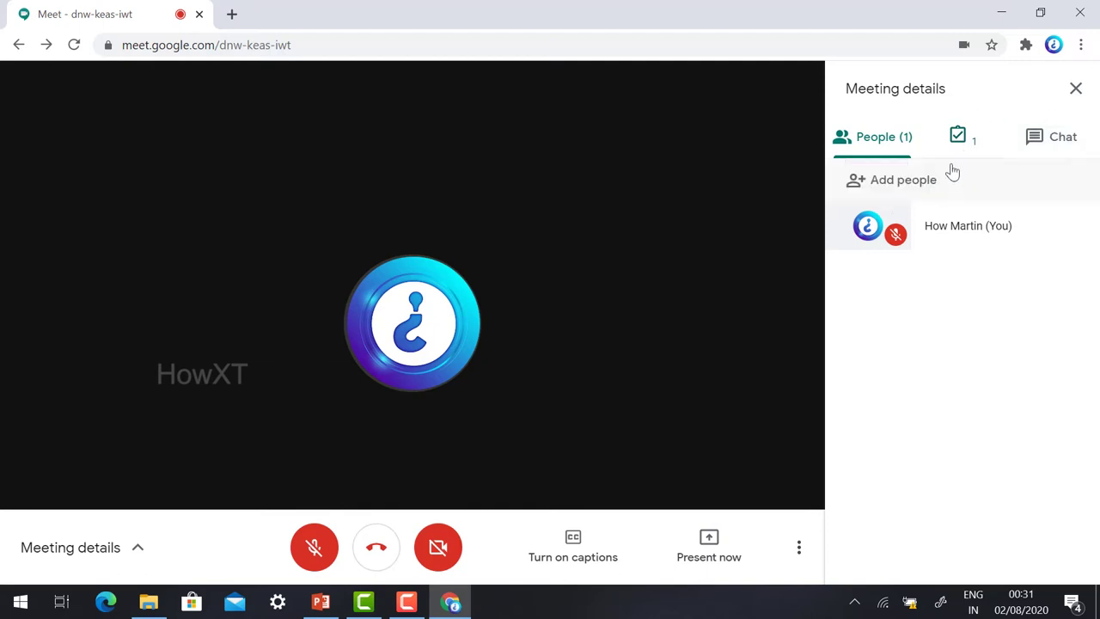
# Open the Meet Attendance spreadsheet from the meeting, dismiss its cell edit history tip and return to the meeting.
pyautogui.click(963, 139)
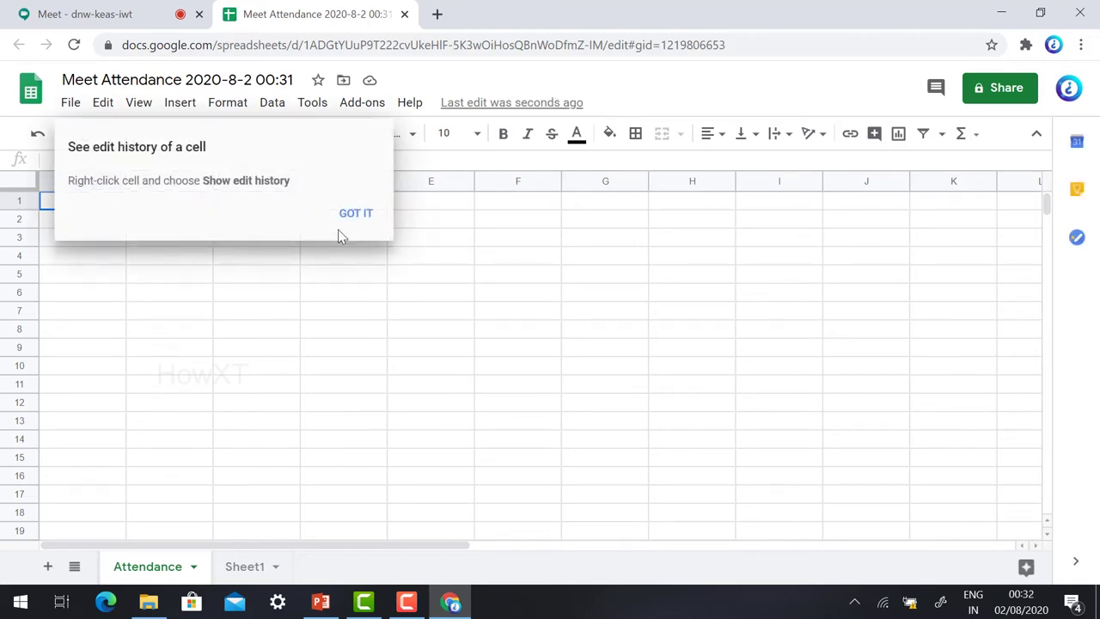
pyautogui.click(352, 217)
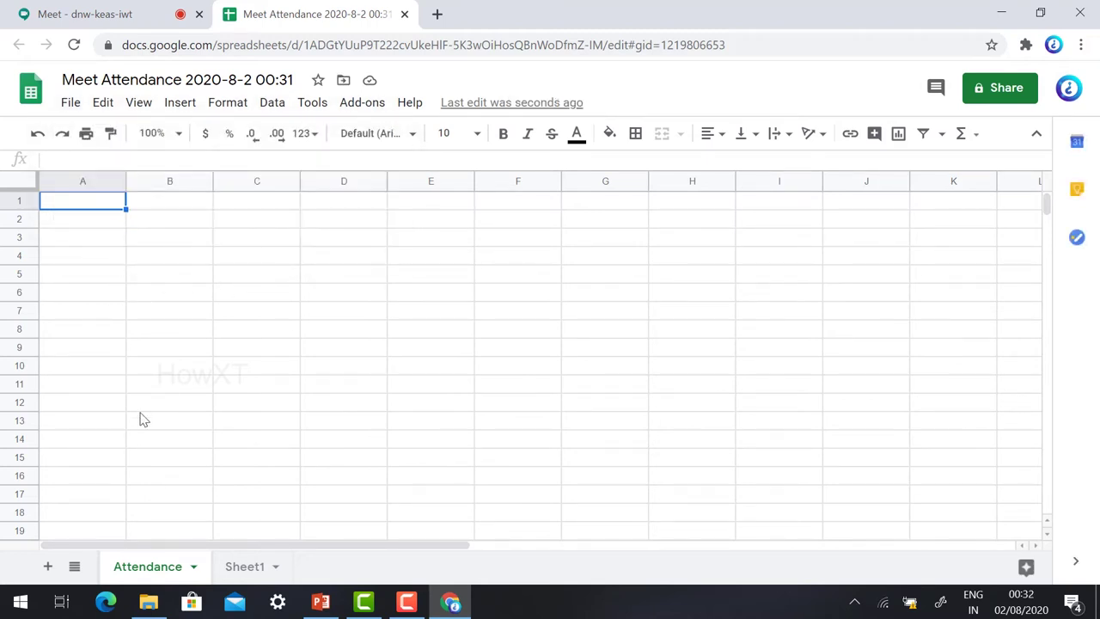
pyautogui.click(94, 14)
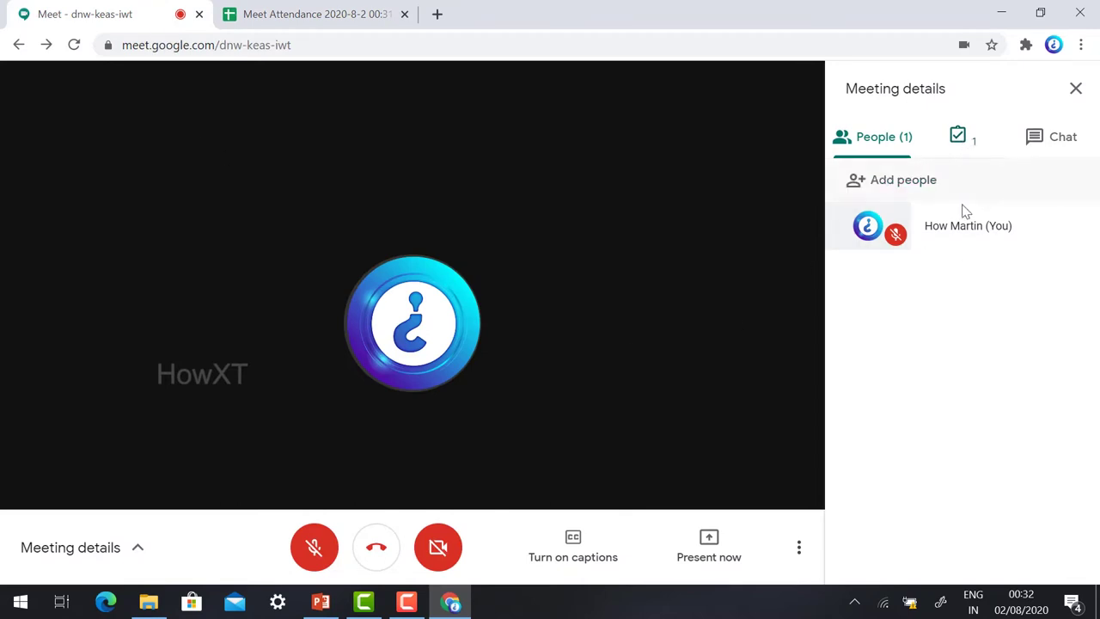
# Record attendance with the Meet Attendance toggle in the meeting details and open the attendance spreadsheet.
pyautogui.moveTo(963, 152)
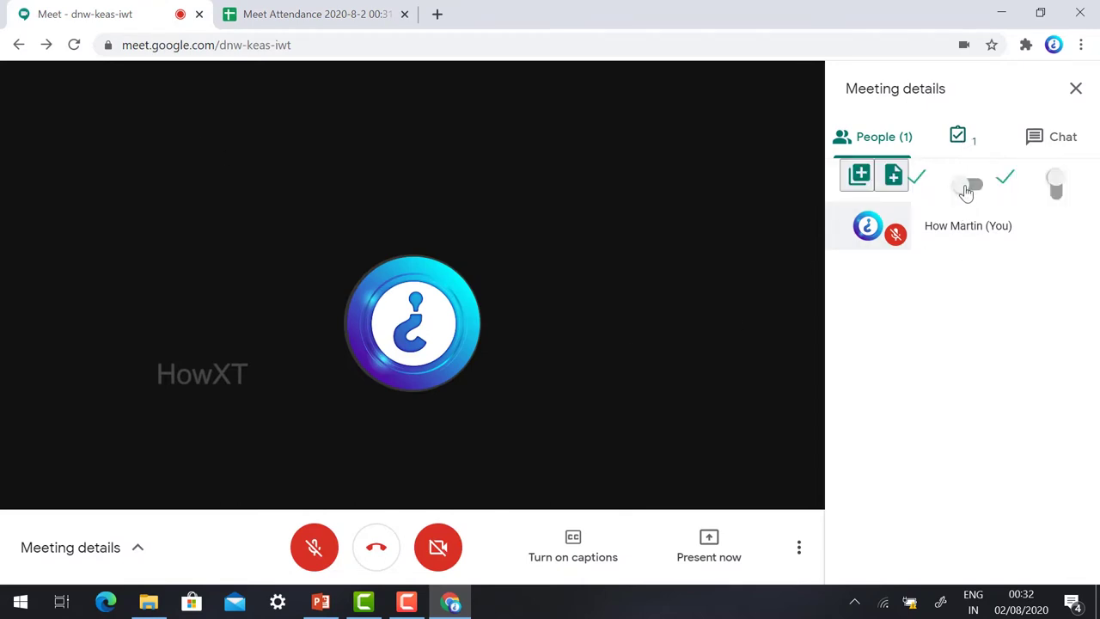
pyautogui.click(967, 191)
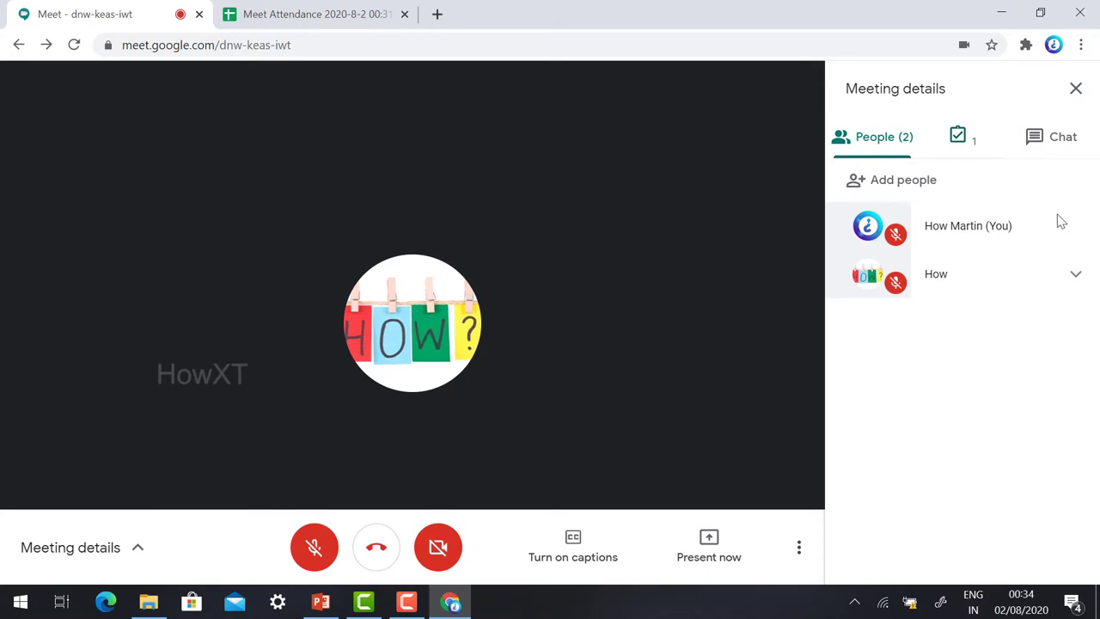
pyautogui.click(964, 141)
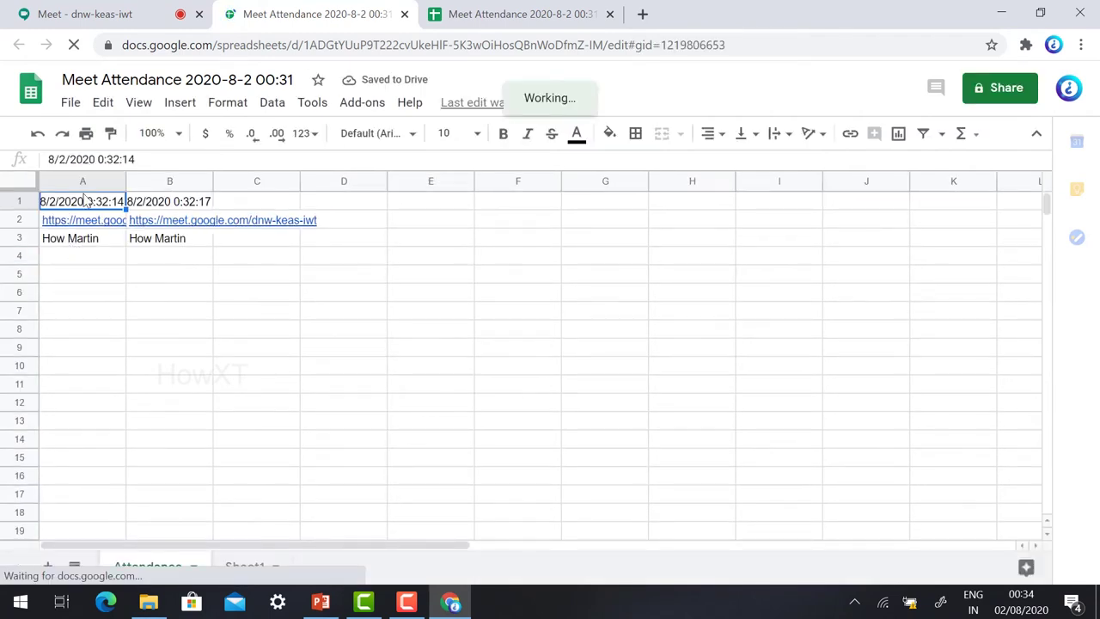
# Examine the recorded participants on the Attendance sheet, compare it with the meeting's attendance options and return to the meeting.
pyautogui.click(91, 242)
pyautogui.click(165, 244)
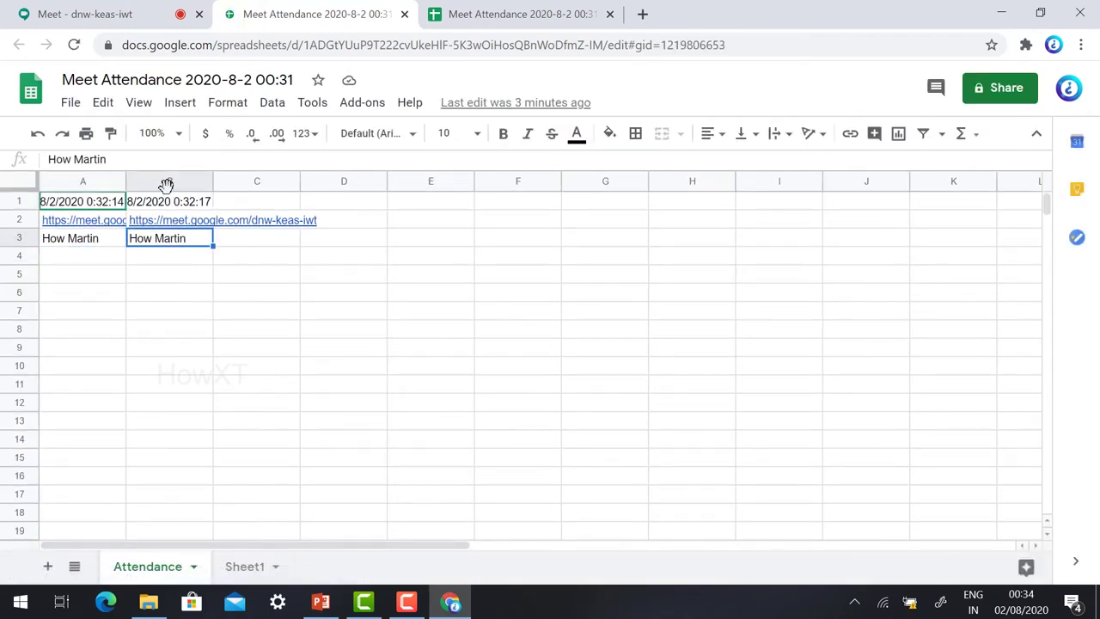
pyautogui.moveTo(69, 256); pyautogui.dragTo(62, 430)
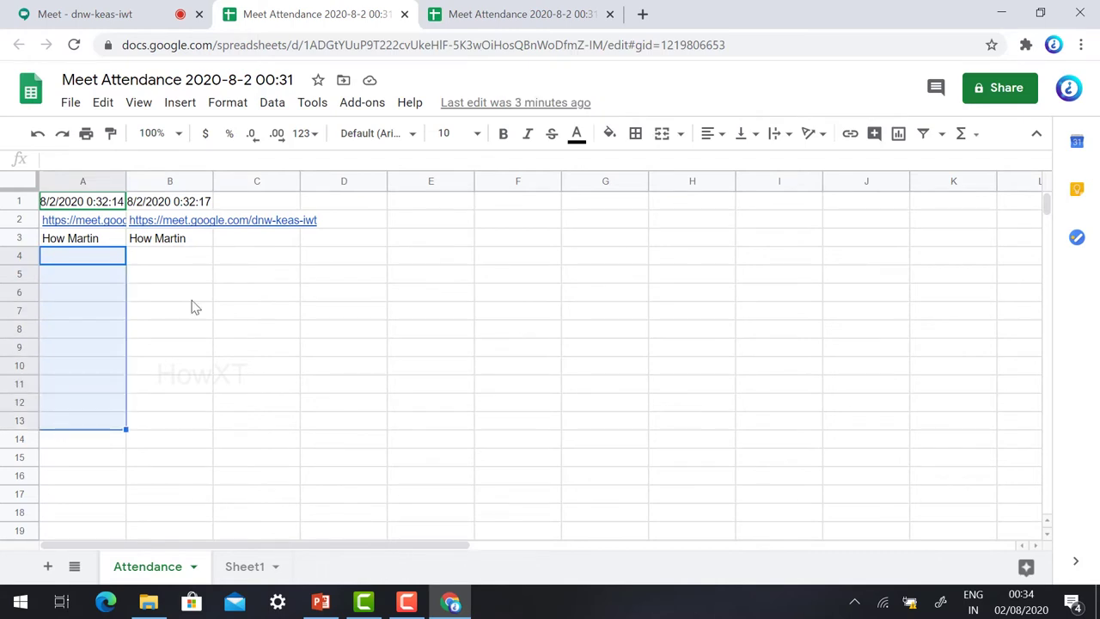
pyautogui.click(193, 275)
pyautogui.click(490, 10)
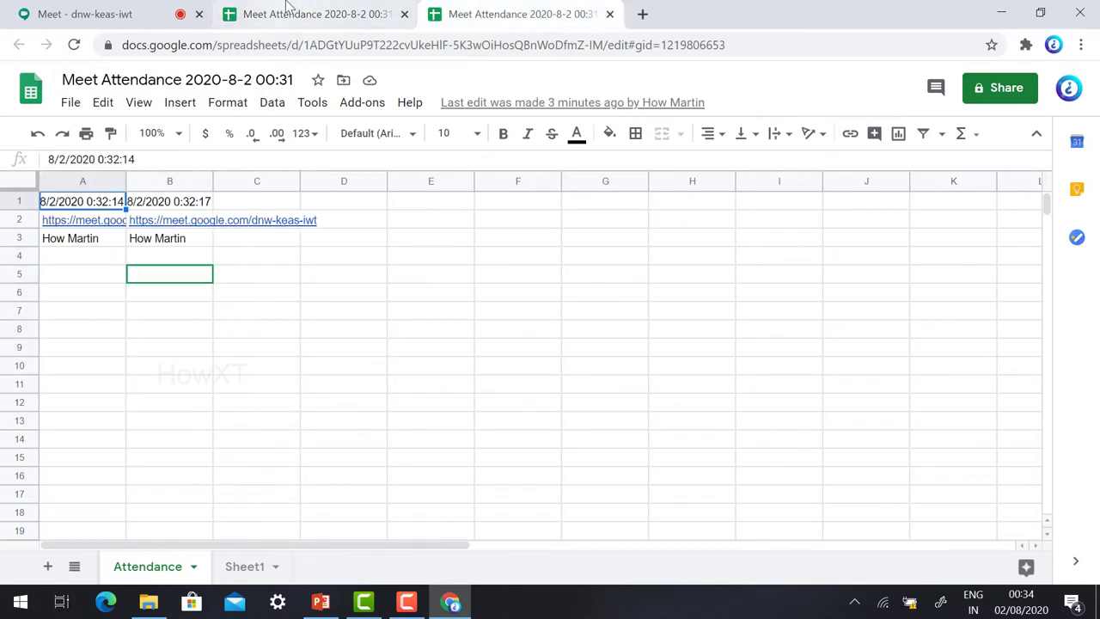
pyautogui.click(155, 10)
pyautogui.moveTo(970, 144)
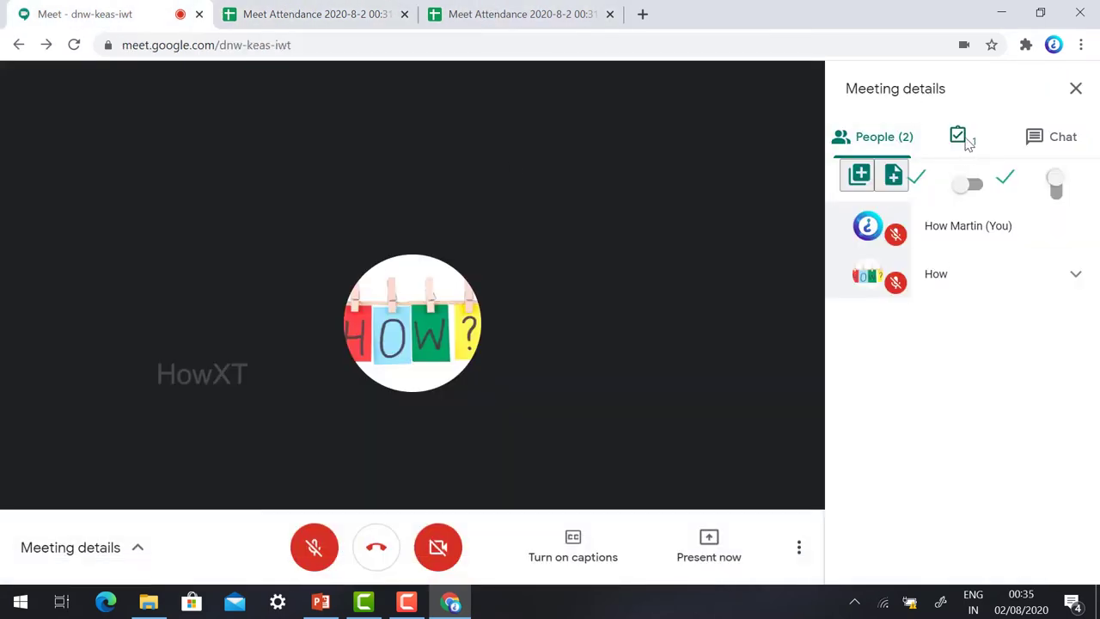
pyautogui.click(335, 12)
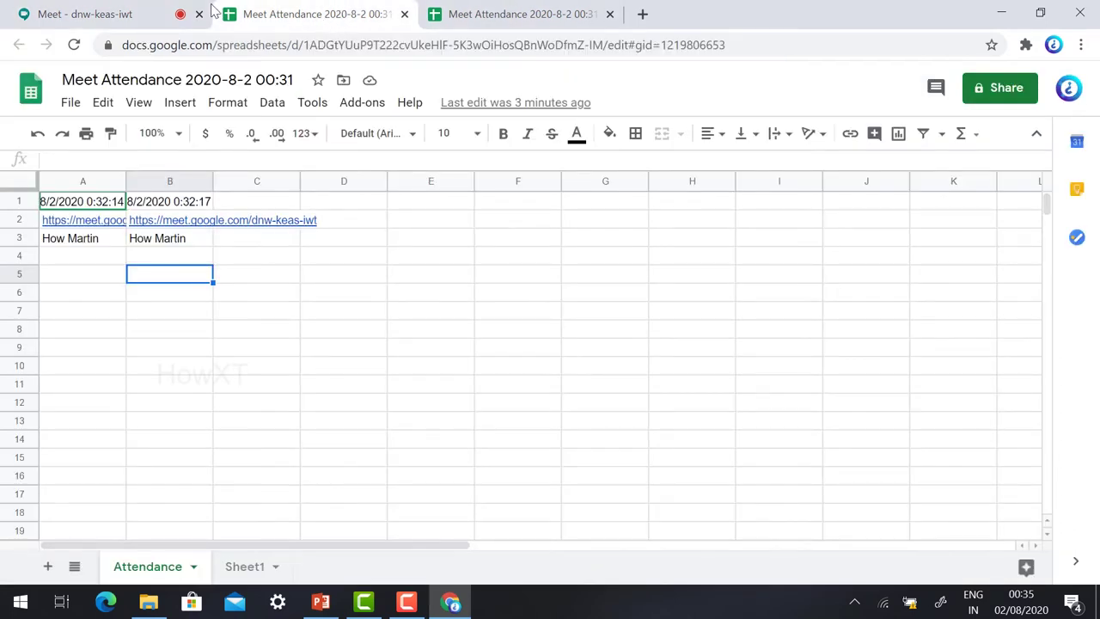
pyautogui.click(84, 12)
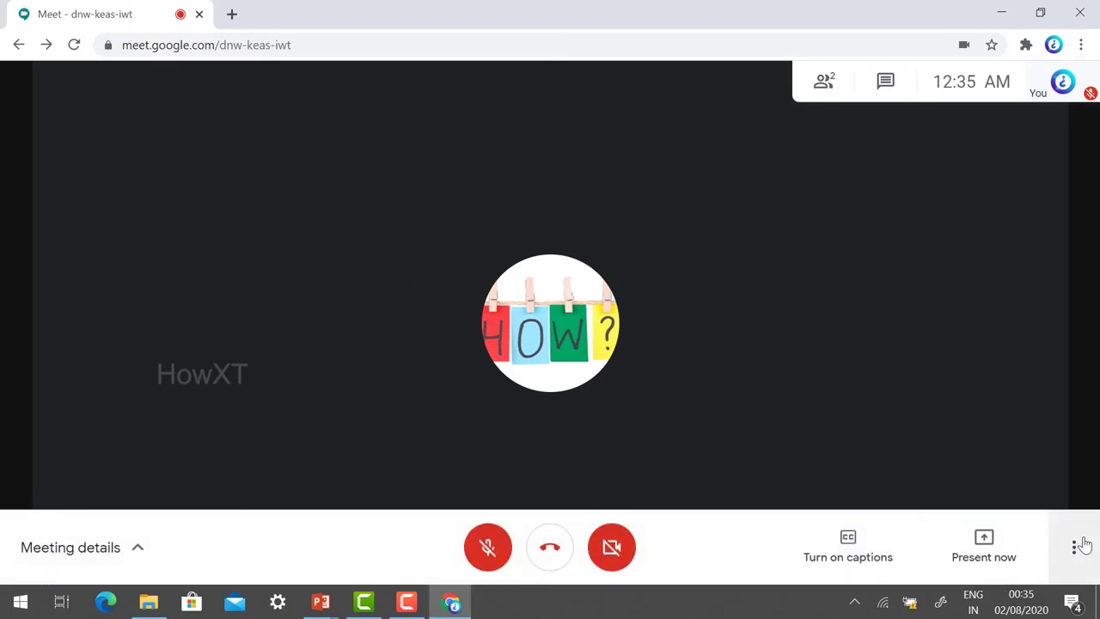
# Change the meeting layout, trying Sidebar and settling on Tiled, and close the layout options.
pyautogui.click(1081, 546)
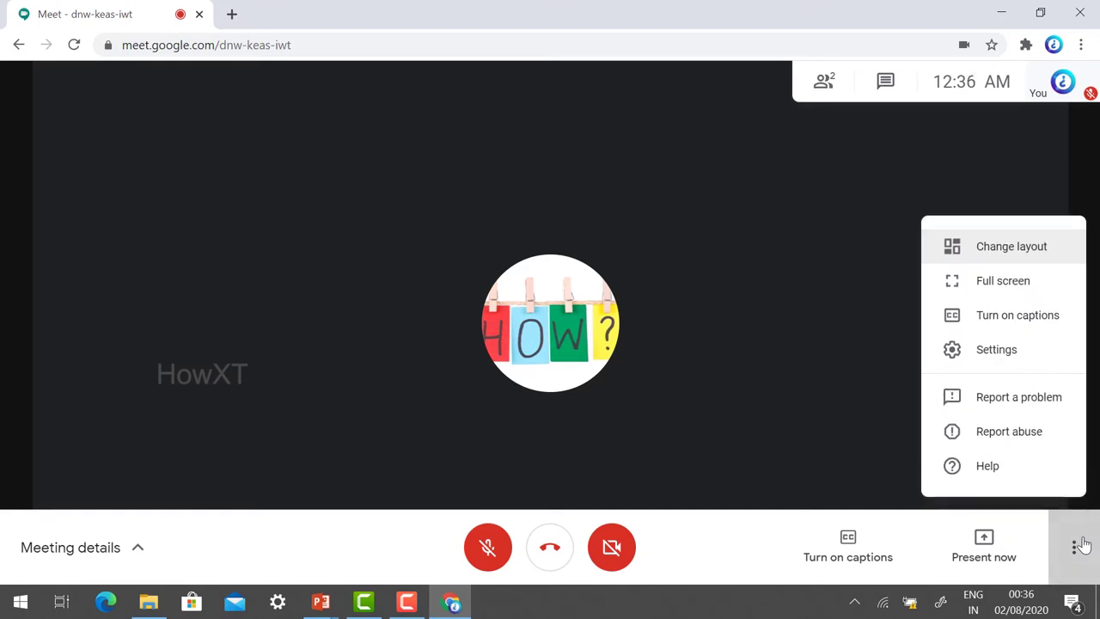
pyautogui.click(966, 263)
pyautogui.click(439, 317)
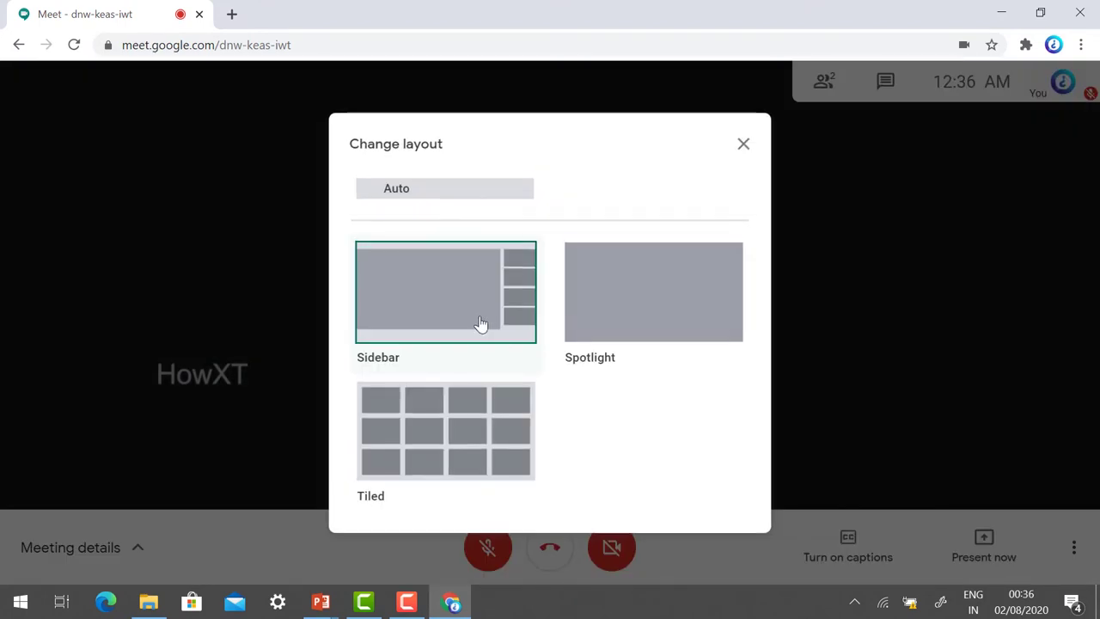
pyautogui.click(442, 447)
pyautogui.click(96, 263)
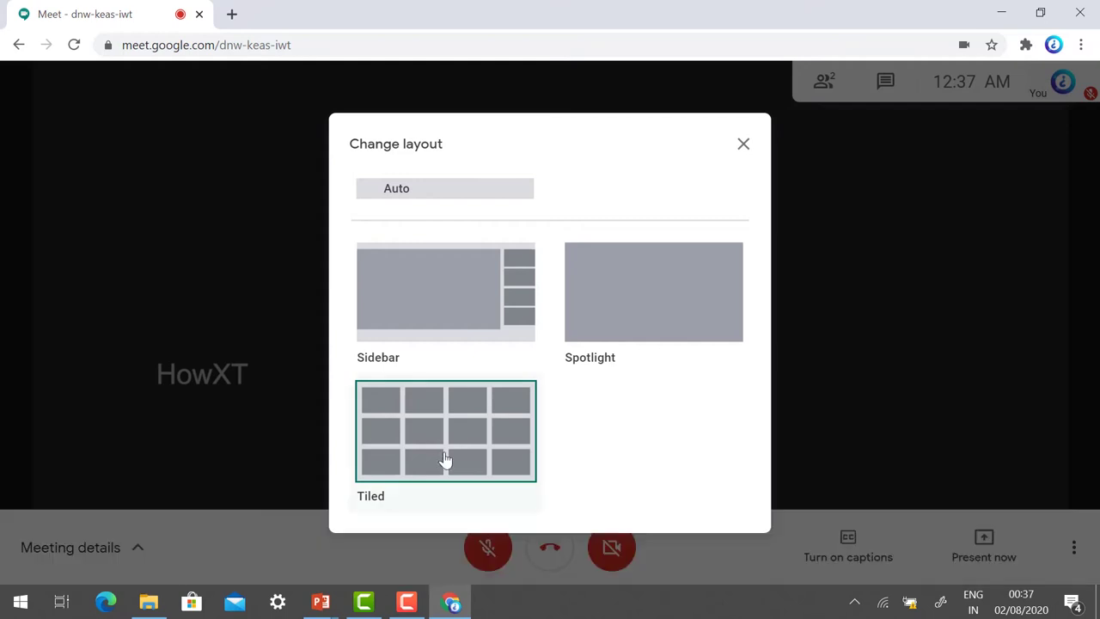
# Search the Chrome Web Store for "grid view" in a new browser tab.
pyautogui.click(232, 17)
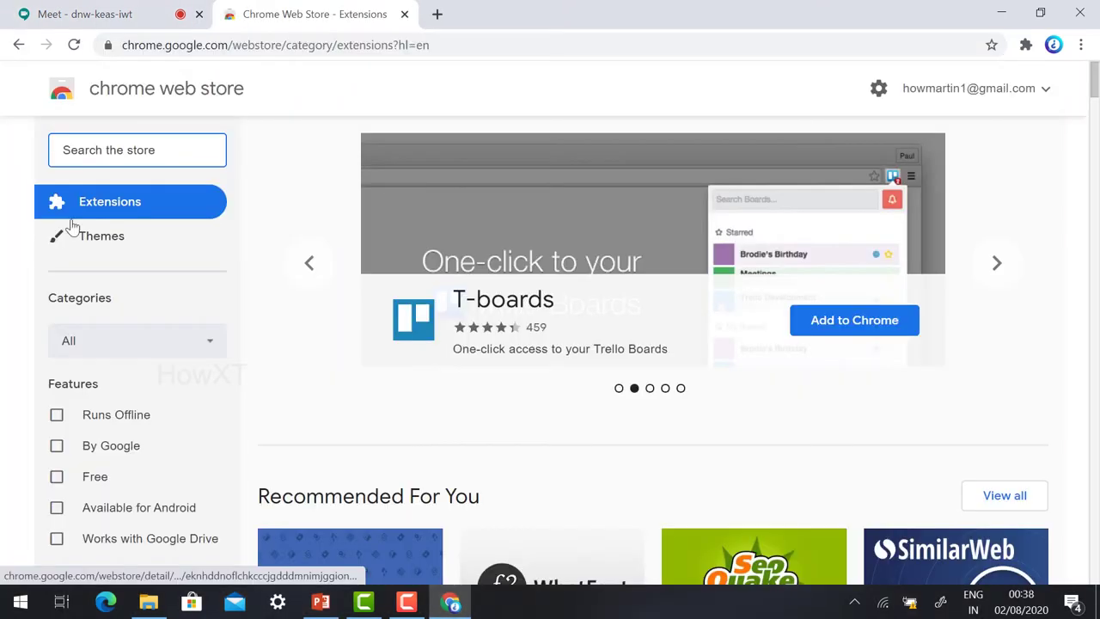
pyautogui.click(98, 155)
pyautogui.write('grid')
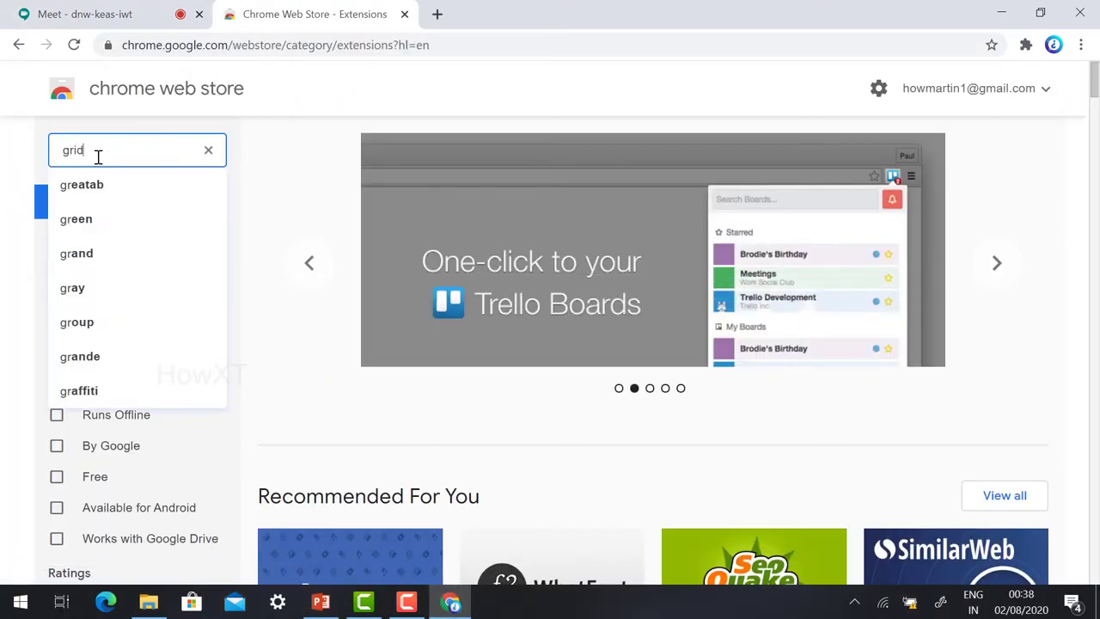
pyautogui.write(' v')
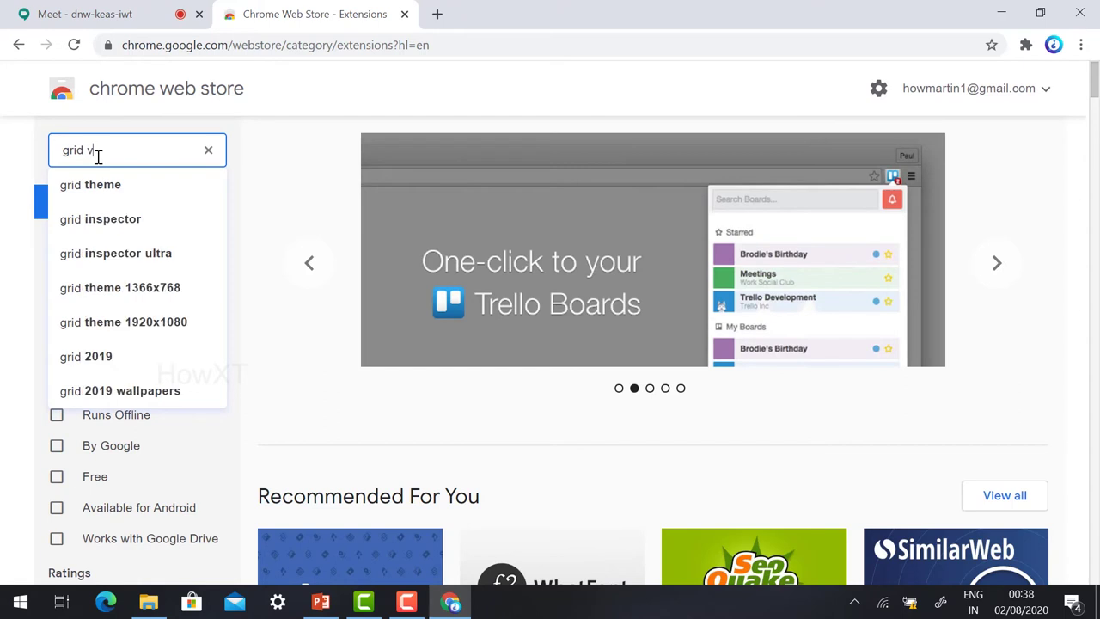
pyautogui.write('iew')
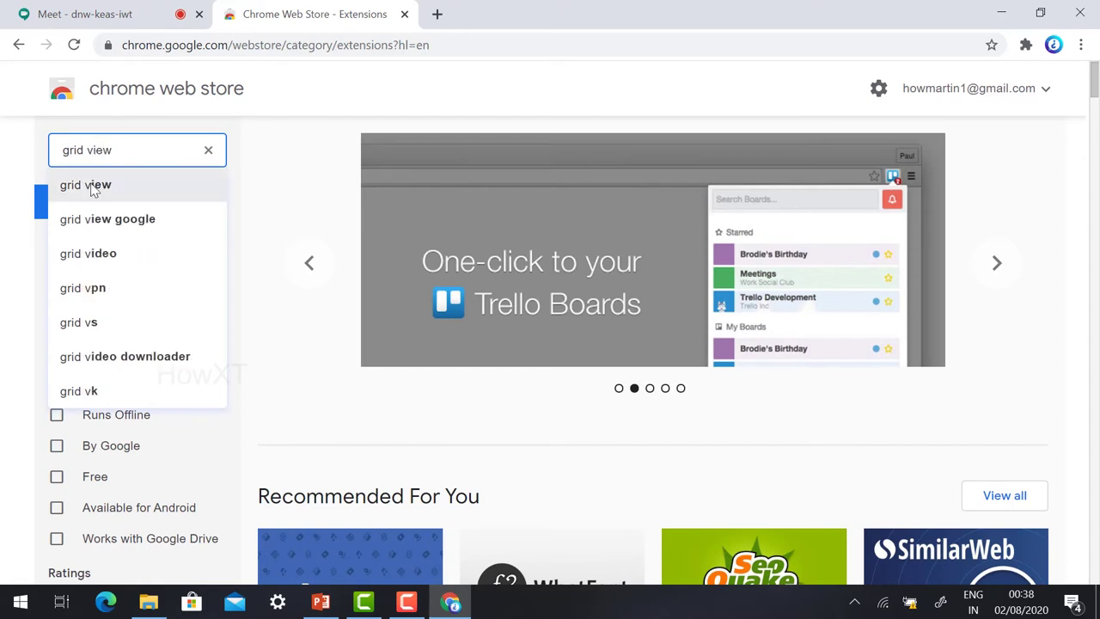
pyautogui.click(93, 187)
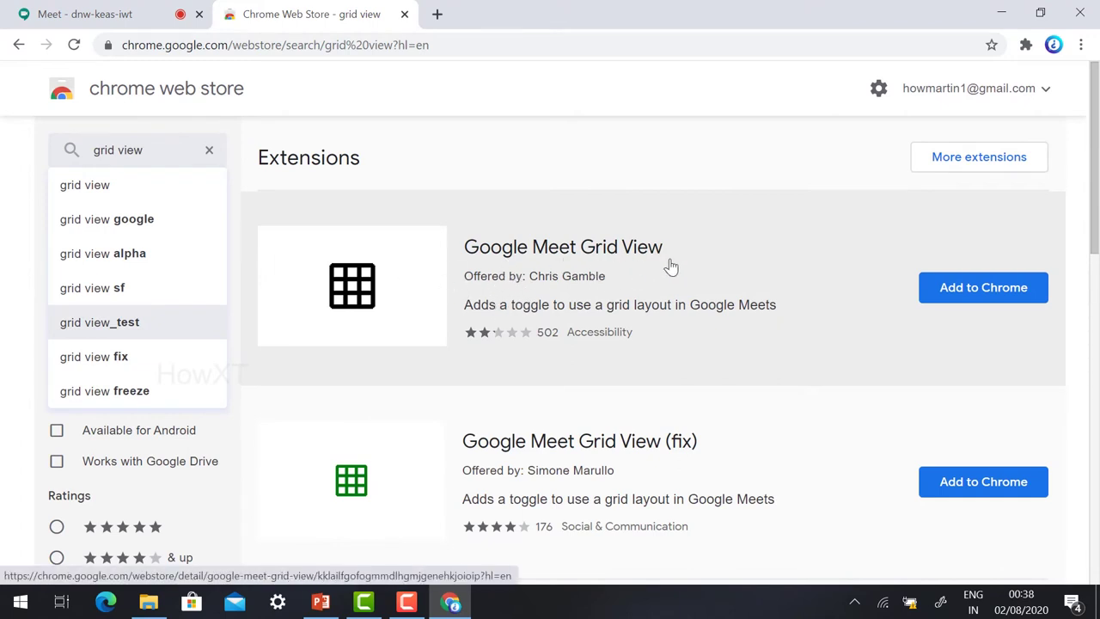
# Add the Google Meet Grid View extension to Chrome and look up Chrome from the desktop to relaunch it.
pyautogui.click(983, 289)
pyautogui.click(557, 192)
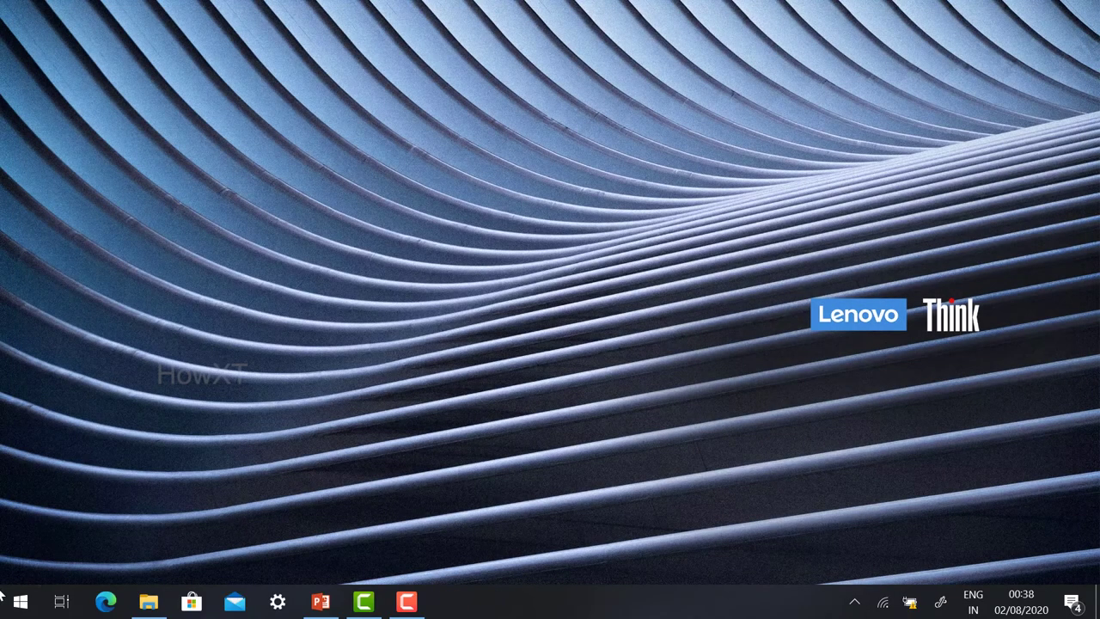
pyautogui.click(4, 598)
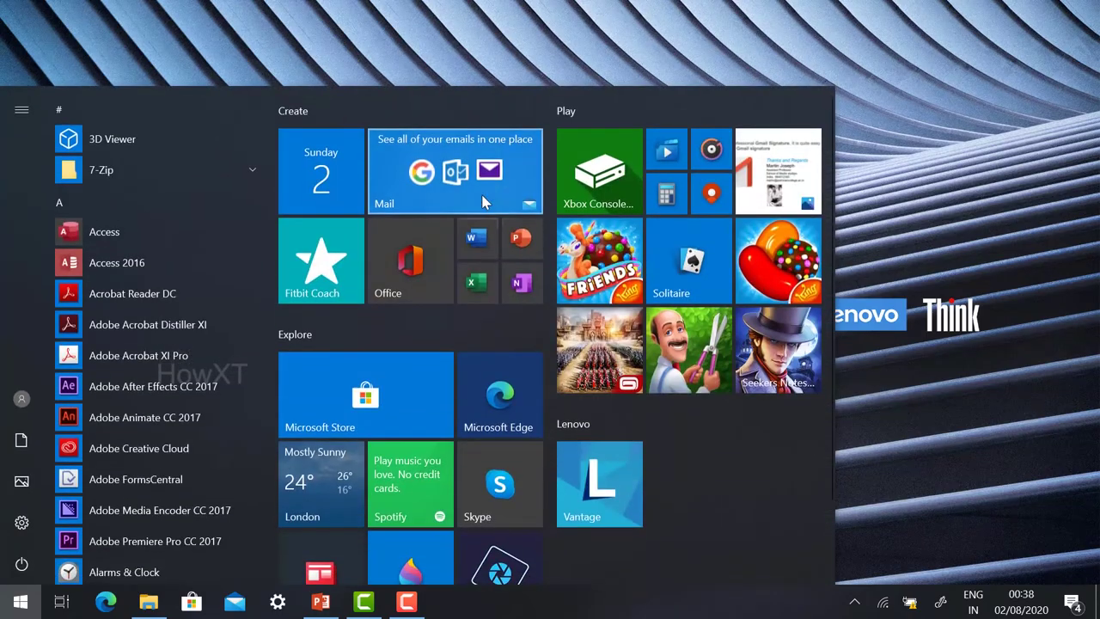
pyautogui.write('goog')
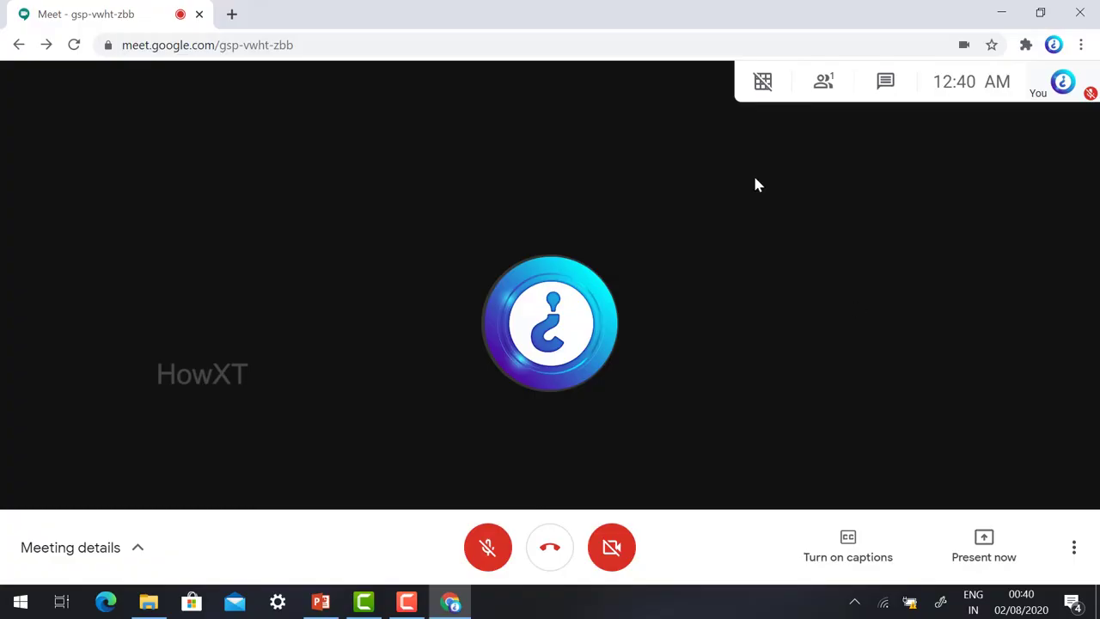
# Turn on grid view in the meeting and include yourself in the grid.
pyautogui.moveTo(748, 95)
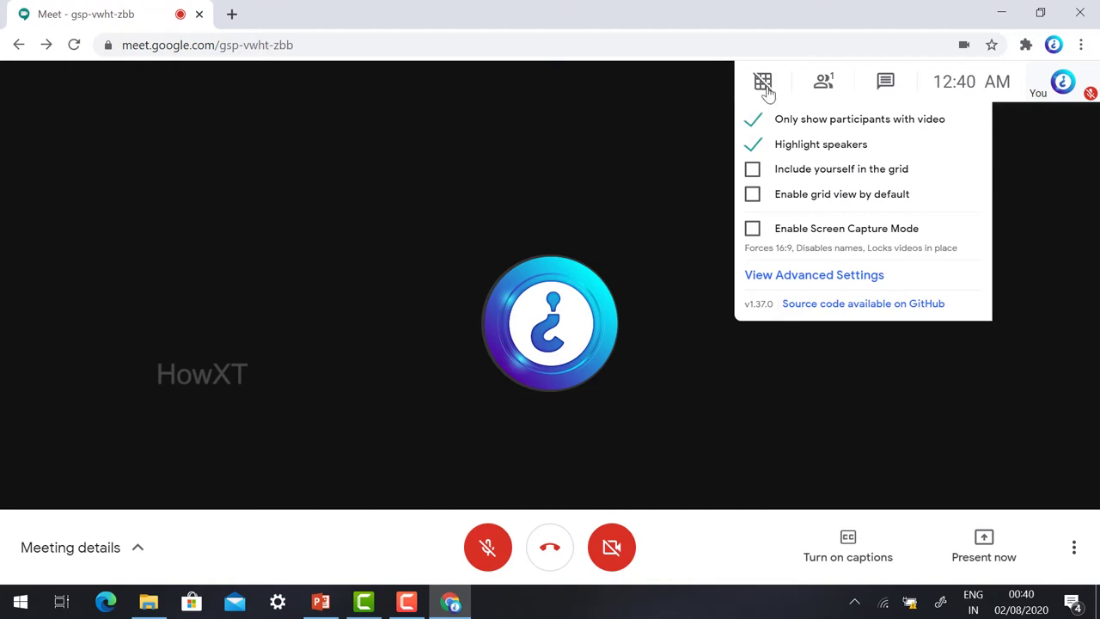
pyautogui.click(764, 86)
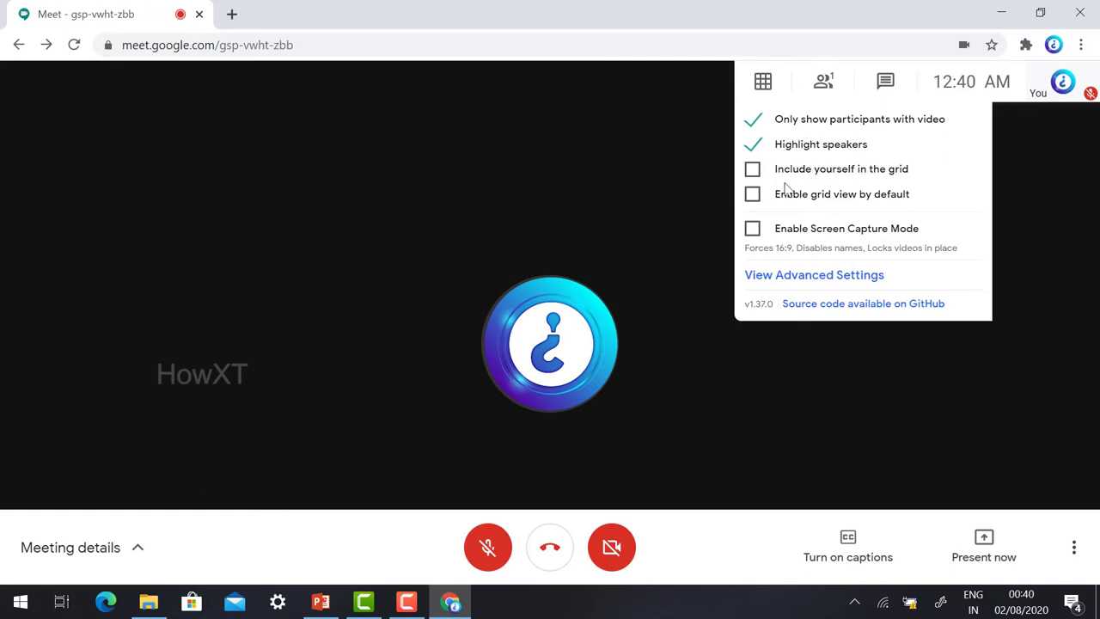
pyautogui.click(758, 176)
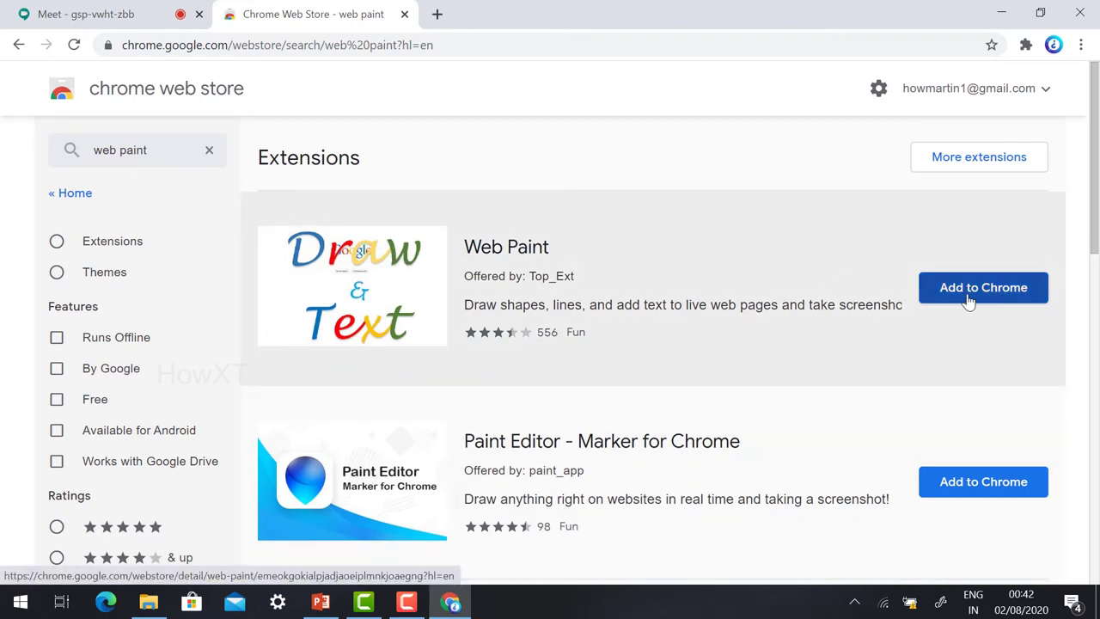
# Add the Web Paint extension by Top_Ext to Chrome and look up Chrome from the desktop to relaunch it.
pyautogui.click(969, 299)
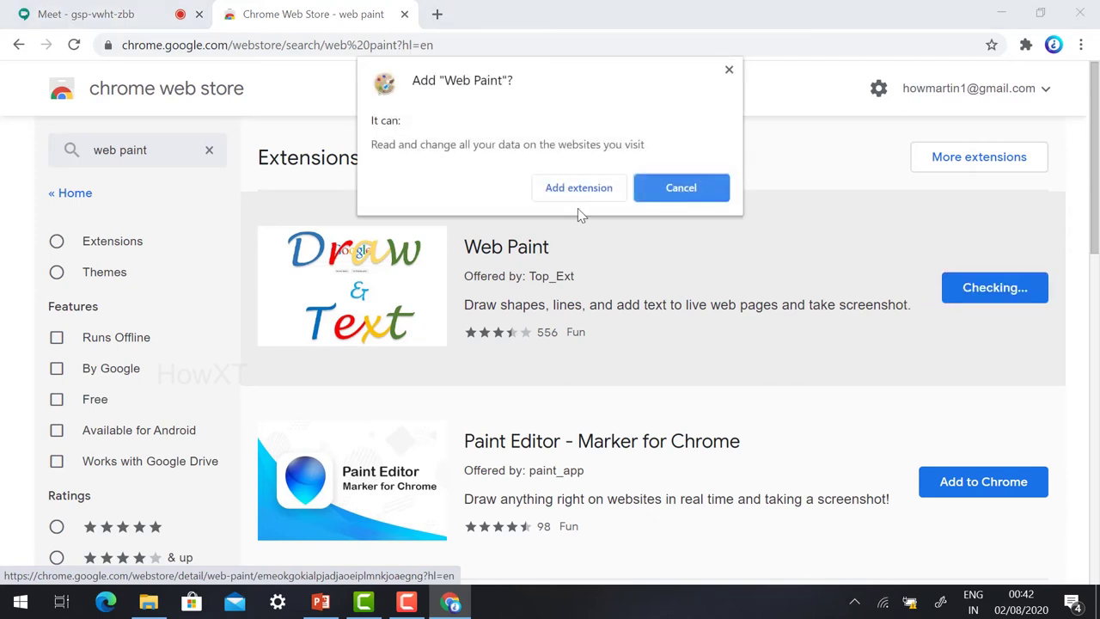
pyautogui.click(570, 191)
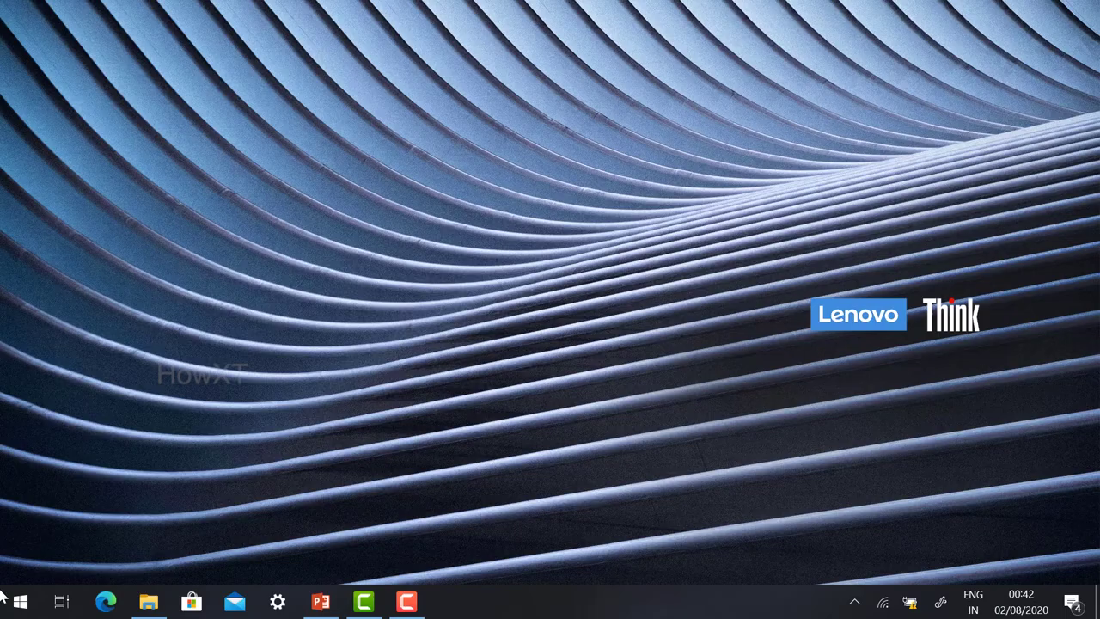
pyautogui.press('super')
pyautogui.write('chr')
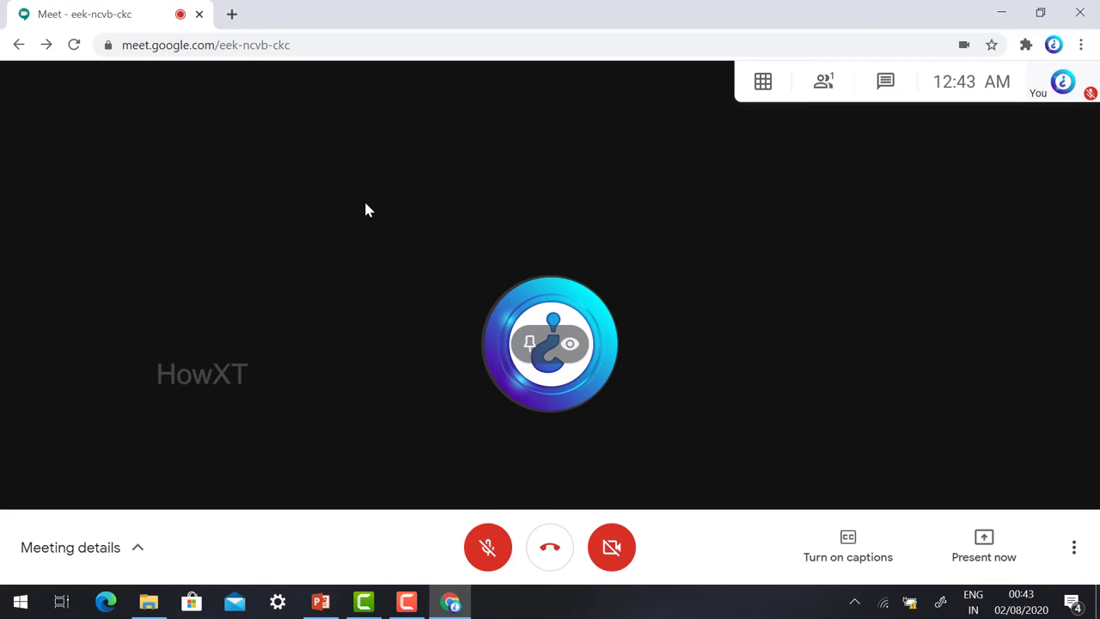
# Present the entire screen to the meeting participants.
pyautogui.click(979, 550)
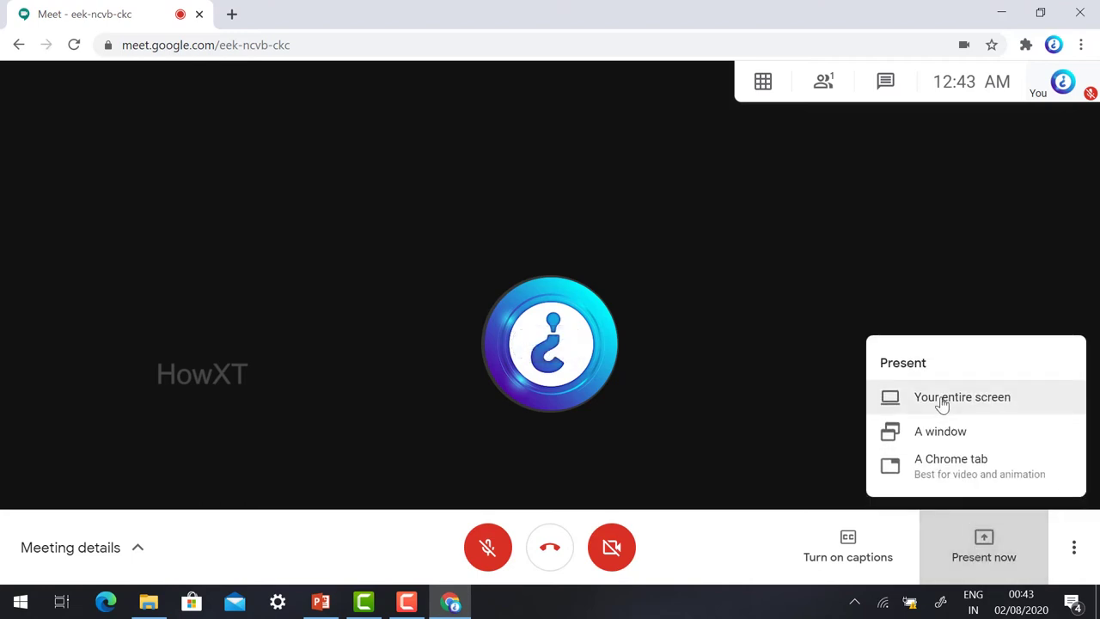
pyautogui.click(942, 402)
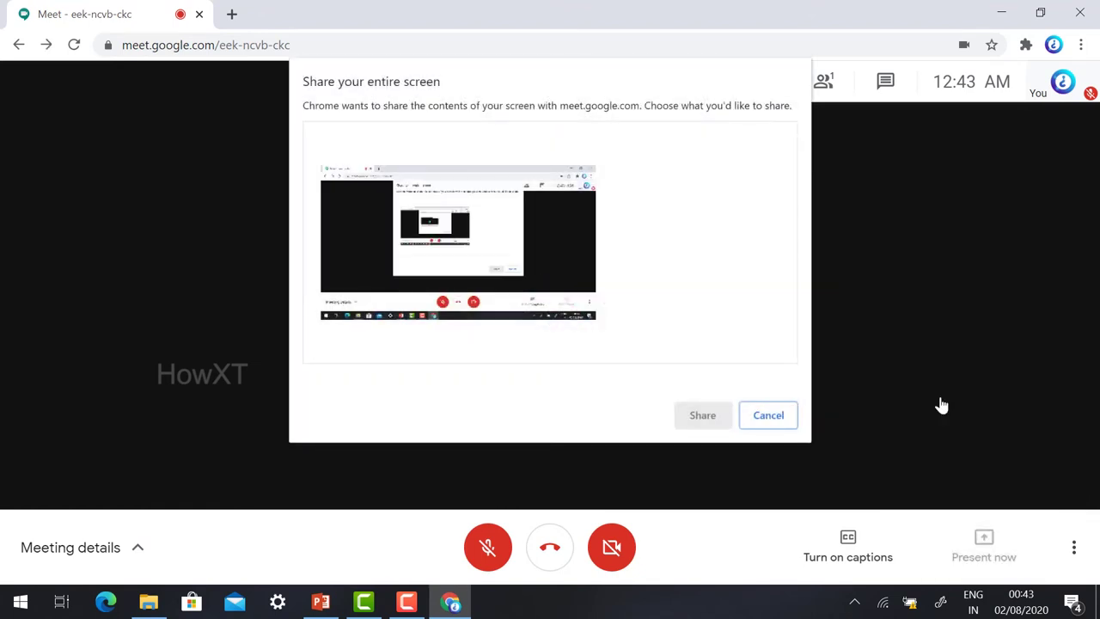
pyautogui.click(478, 278)
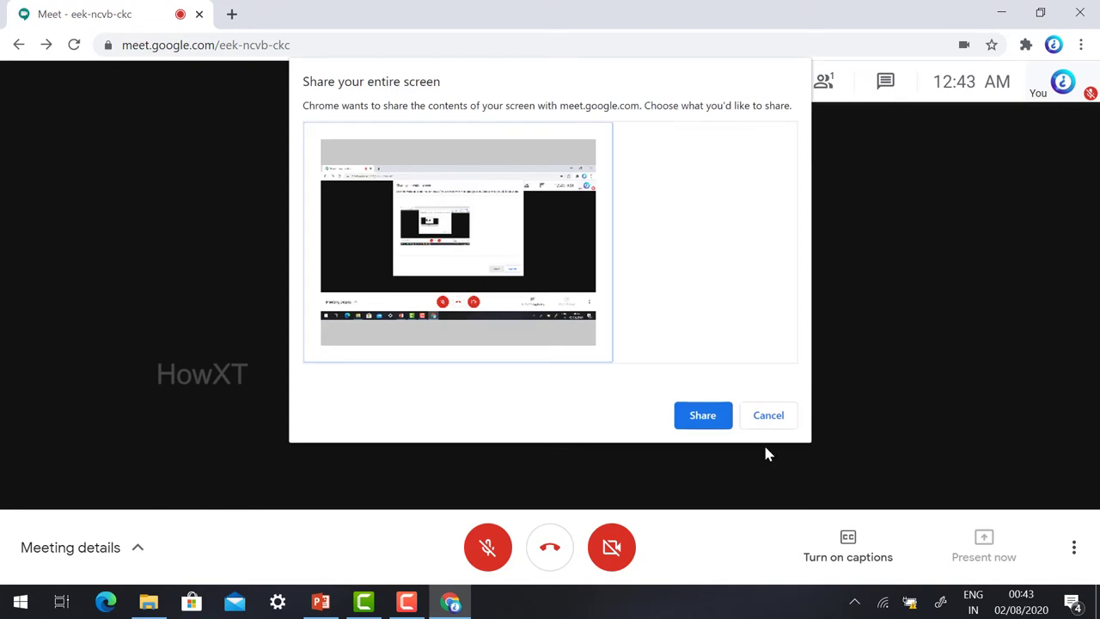
pyautogui.click(700, 417)
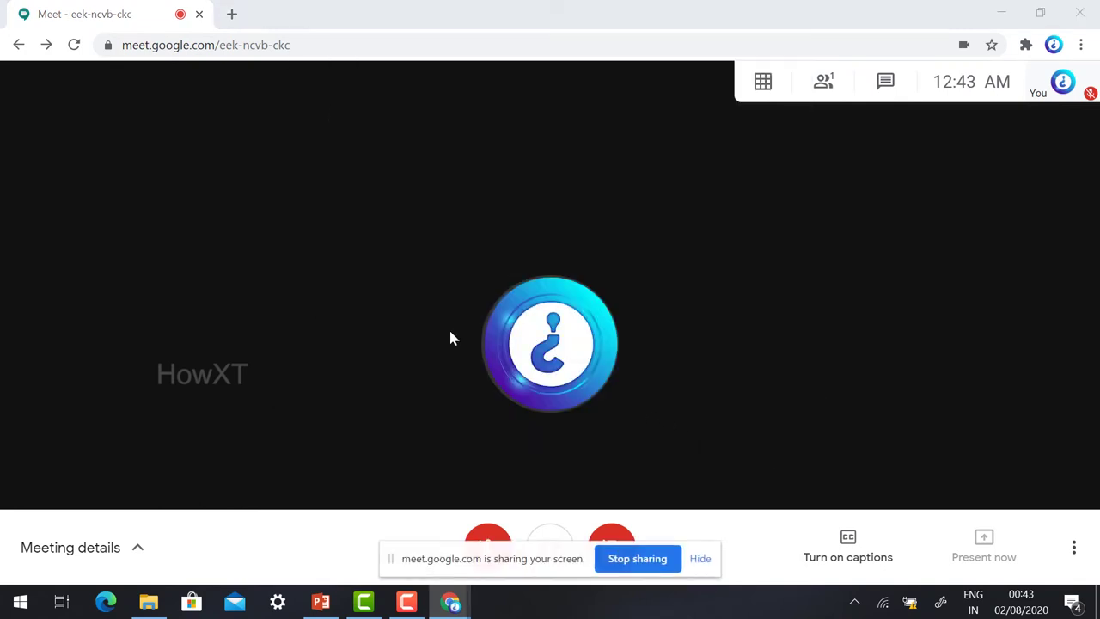
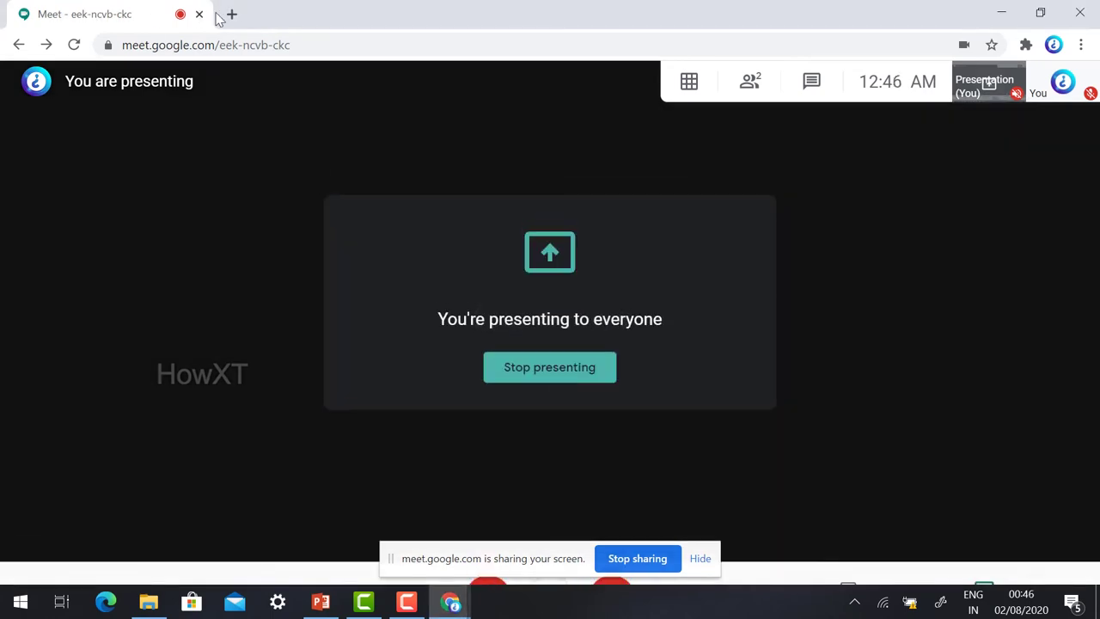
# Search Google for "science" in a new browser tab while presenting.
pyautogui.click(231, 13)
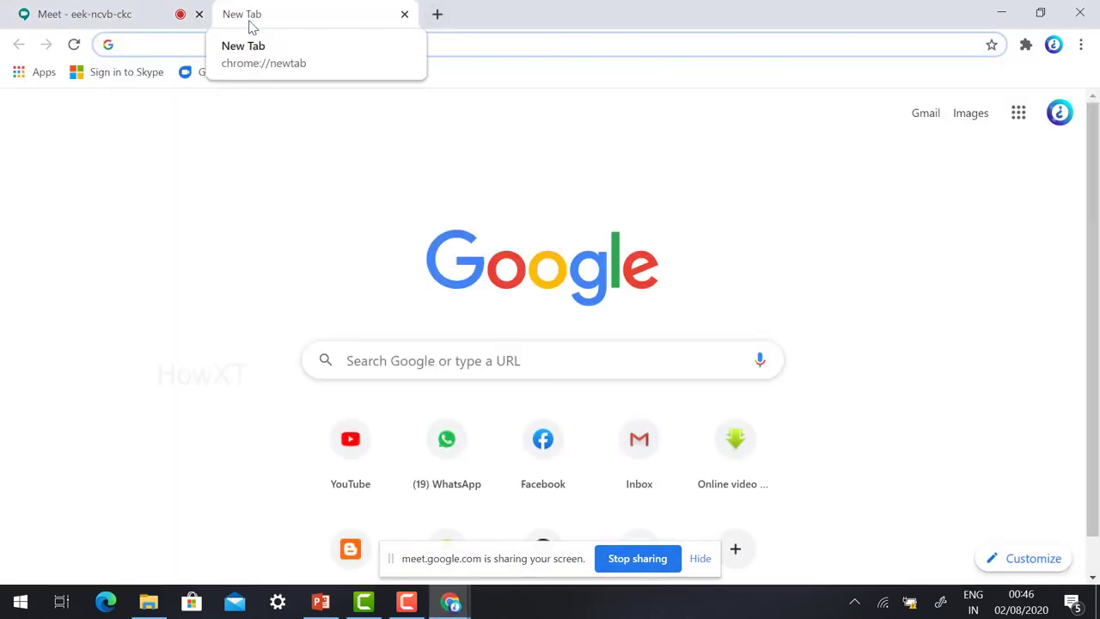
pyautogui.write('sciec')
pyautogui.press('BackSpace')
pyautogui.press('BackSpace')
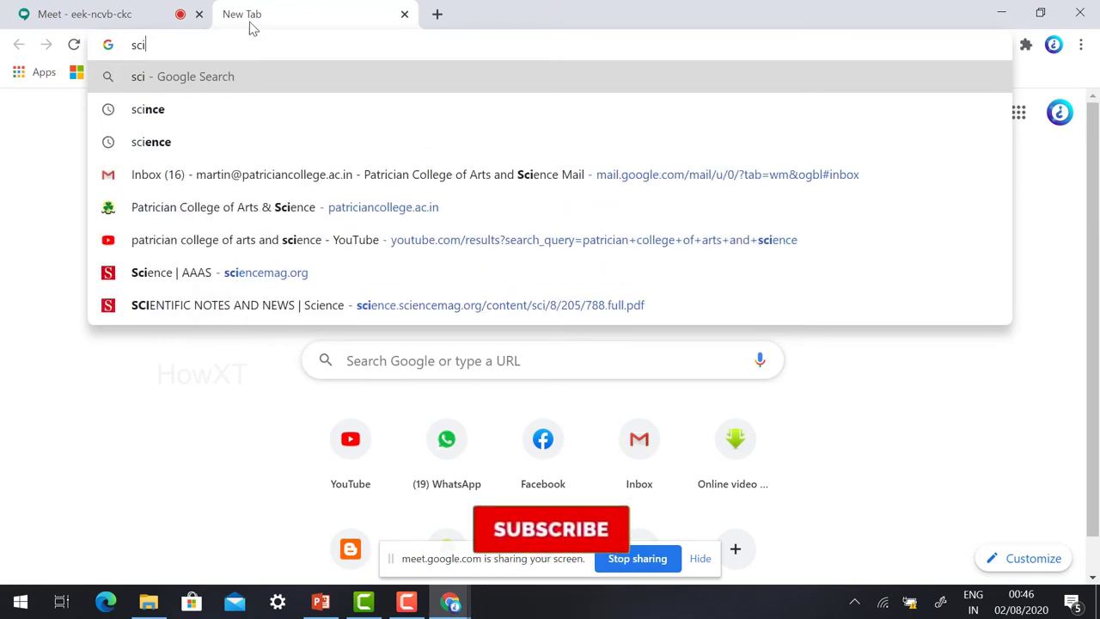
pyautogui.press('BackSpace')
pyautogui.write('ience')
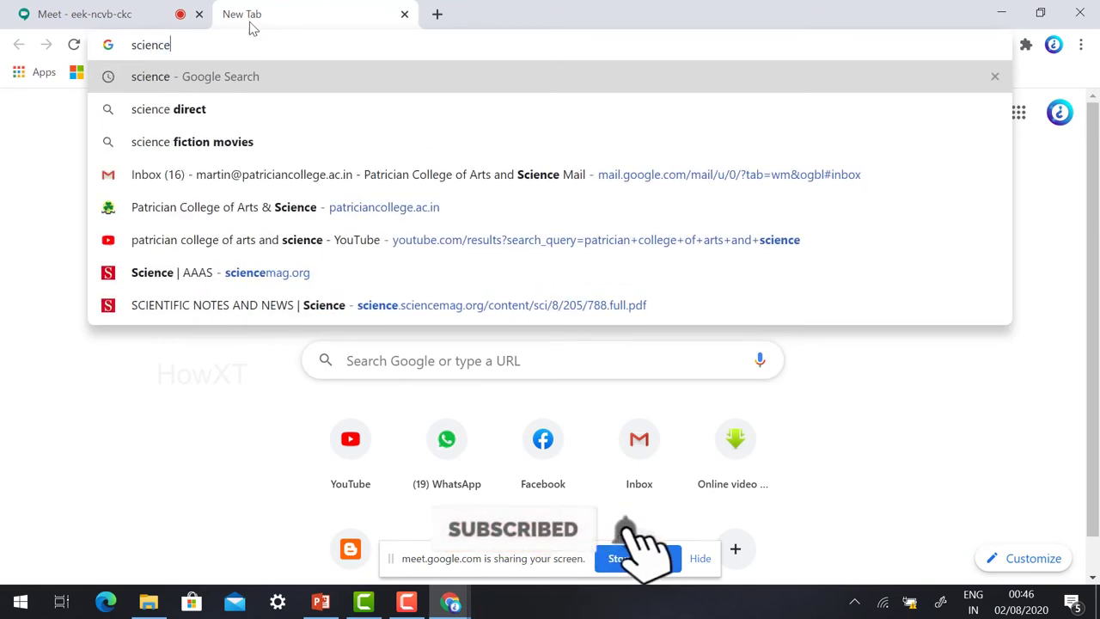
pyautogui.press('Return')
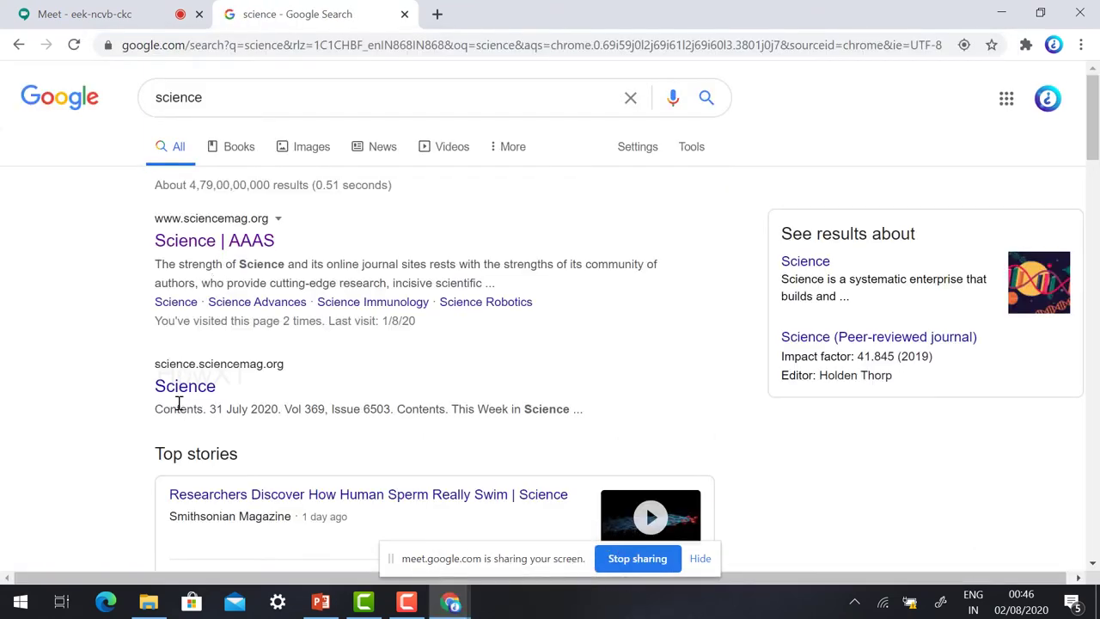
# Open the science.sciencemag.org search result and launch Web Paint on its Contents section.
pyautogui.click(177, 388)
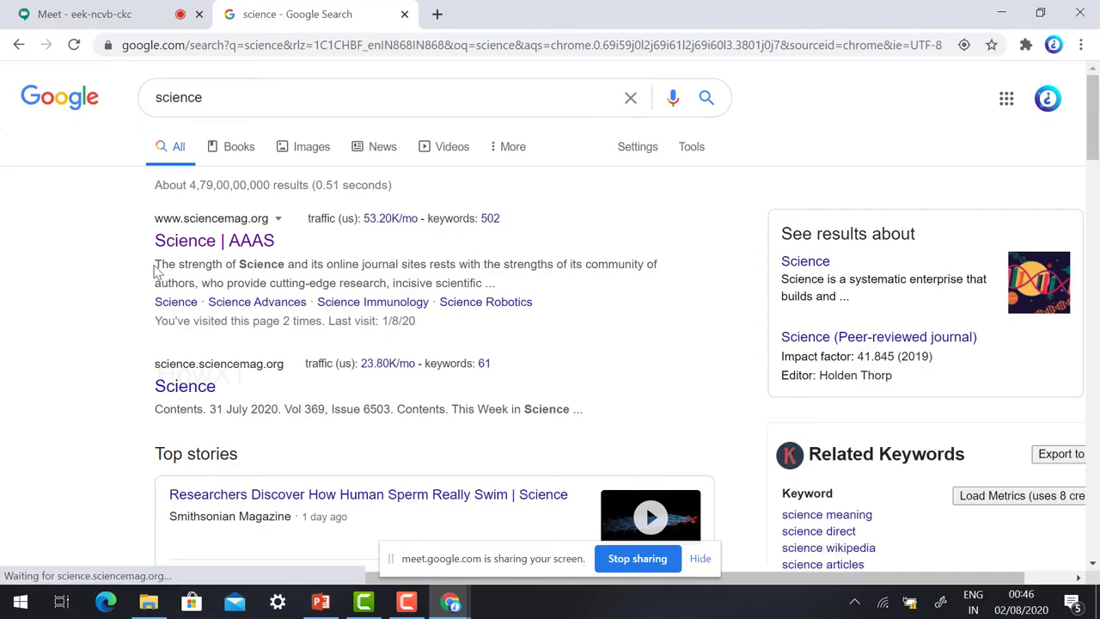
pyautogui.scroll(-4, 445, 298)
pyautogui.scroll(-5, 445, 298)
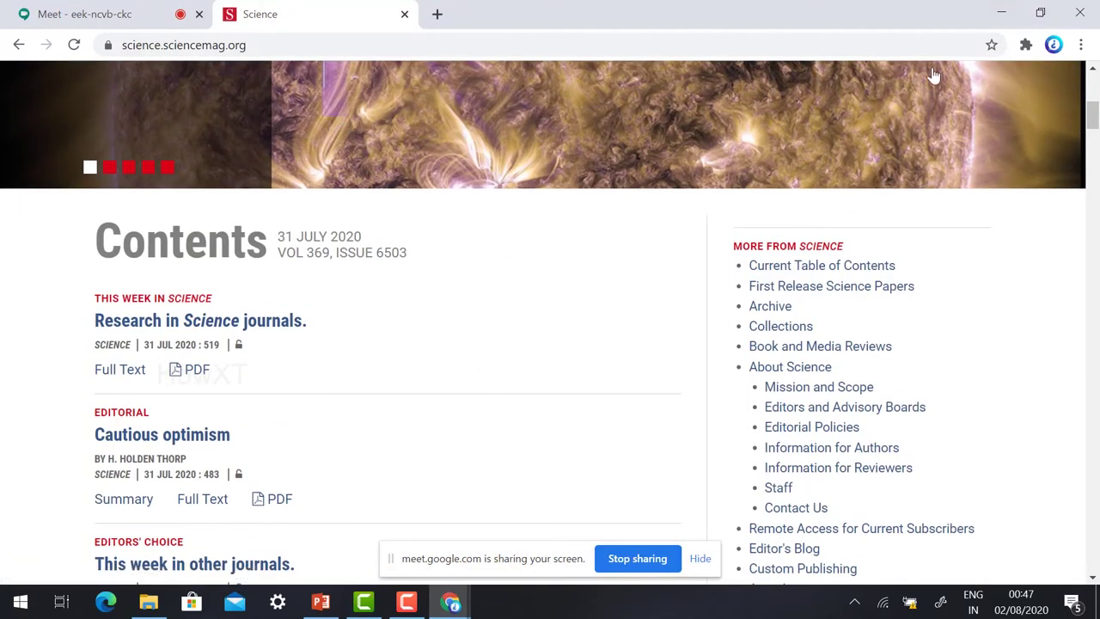
pyautogui.click(1024, 49)
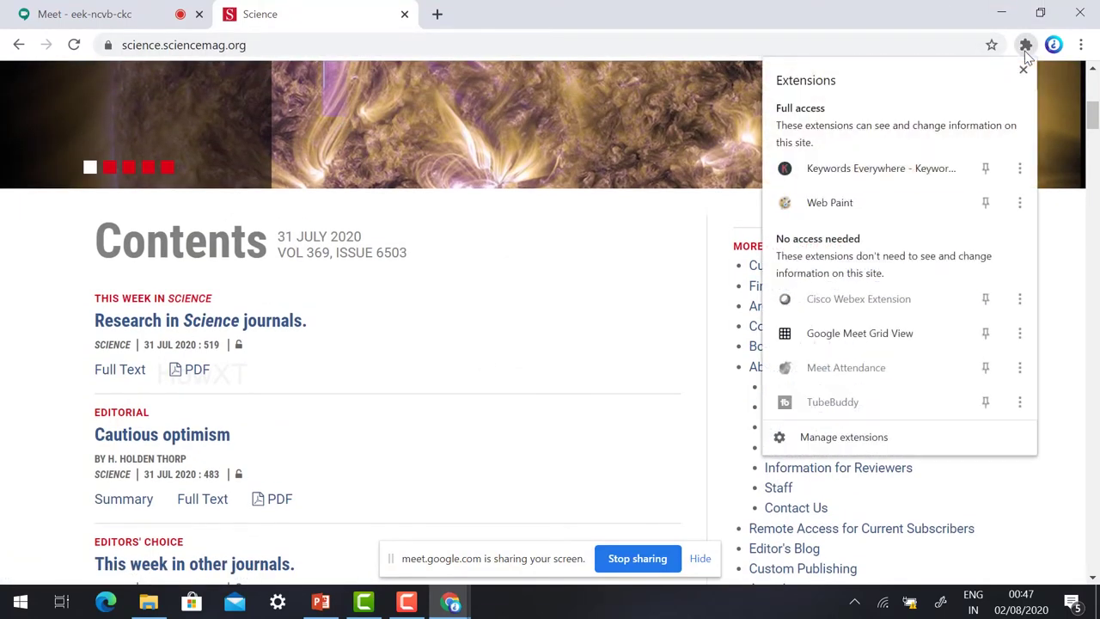
pyautogui.click(848, 211)
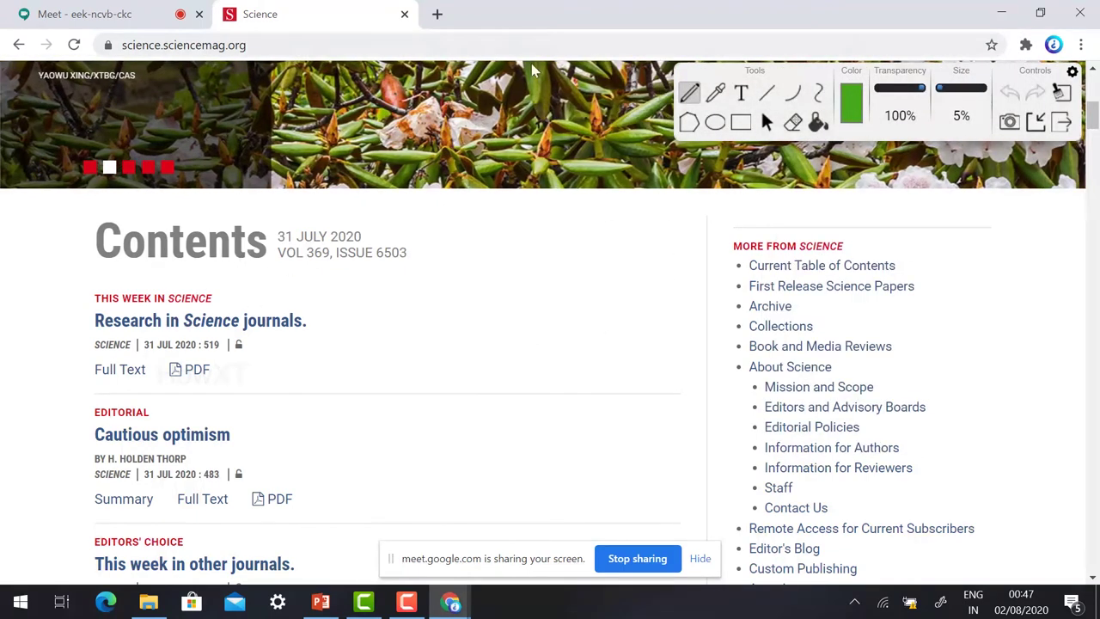
# Set the Web Paint color to purple (RGB 105, 12, 131) and draw a freehand outline around the Contents heading with the pencil.
pyautogui.click(864, 104)
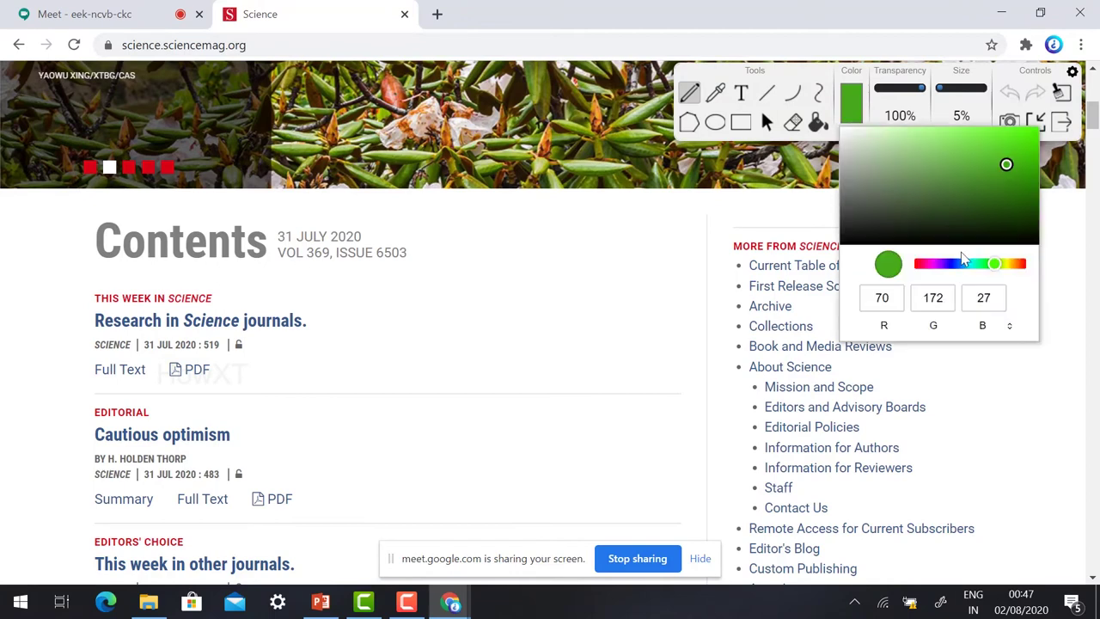
pyautogui.click(1018, 183)
pyautogui.click(936, 264)
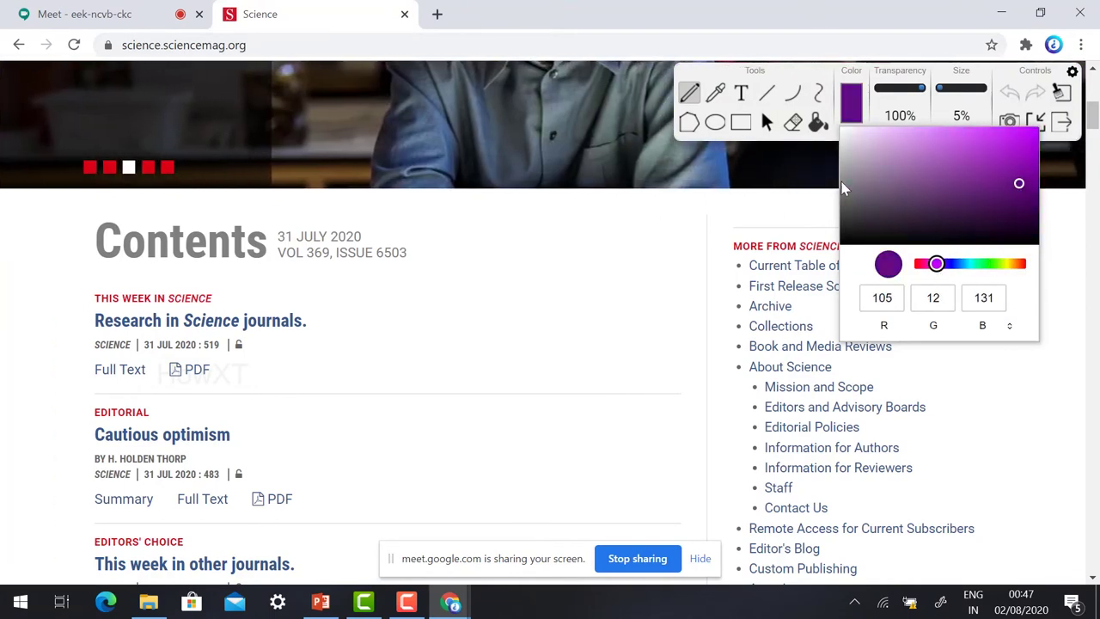
pyautogui.click(690, 93)
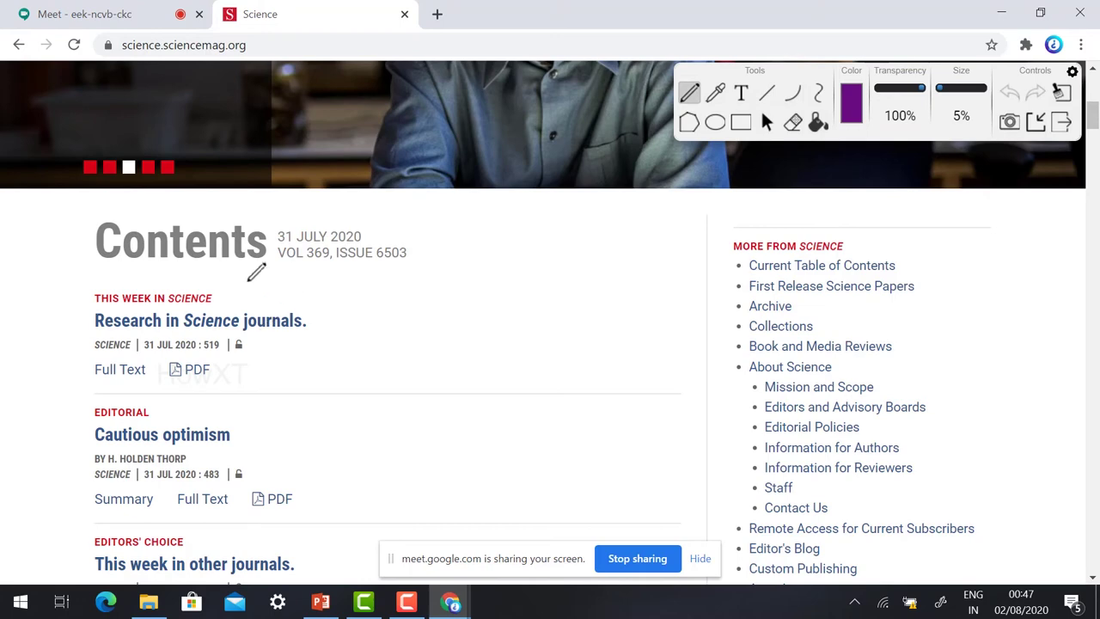
pyautogui.moveTo(215, 266)
pyautogui.mouseDown()
pyautogui.moveTo(55, 225)
pyautogui.moveTo(266, 201)
pyautogui.moveTo(248, 267)
pyautogui.mouseUp()
# Draw a rectangle around the "Research in Science journals" entry and an ellipse over the "More from Science" list.
pyautogui.click(741, 122)
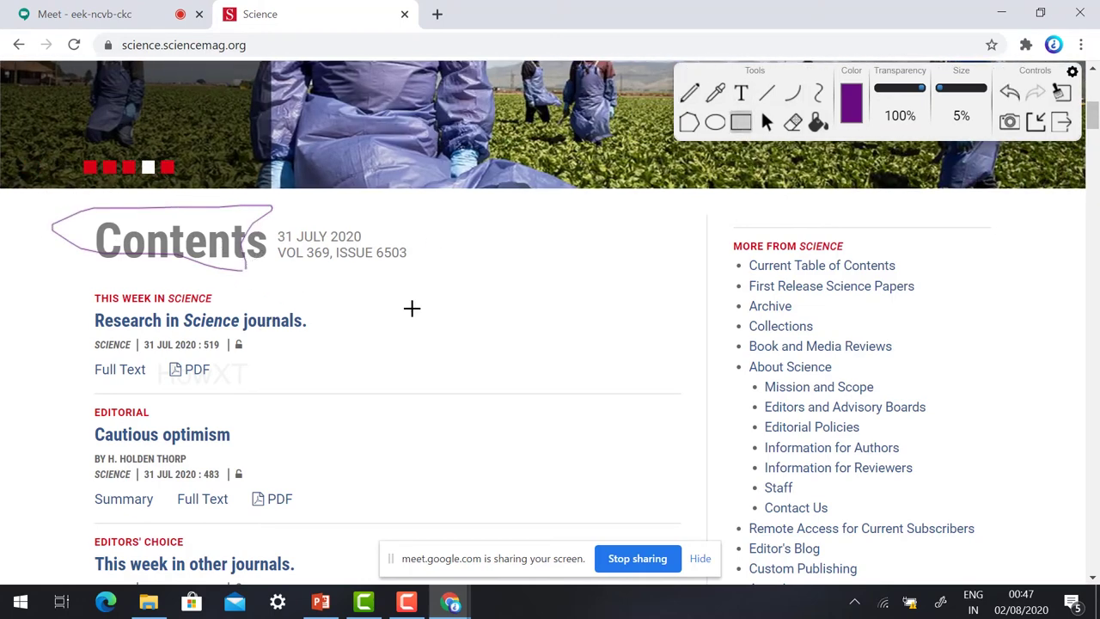
pyautogui.moveTo(83, 288)
pyautogui.mouseDown()
pyautogui.moveTo(165, 363)
pyautogui.moveTo(314, 408)
pyautogui.moveTo(372, 373)
pyautogui.mouseUp()
pyautogui.click(715, 122)
pyautogui.moveTo(724, 223); pyautogui.dragTo(938, 441)
pyautogui.moveTo(996, 471); pyautogui.dragTo(997, 469)
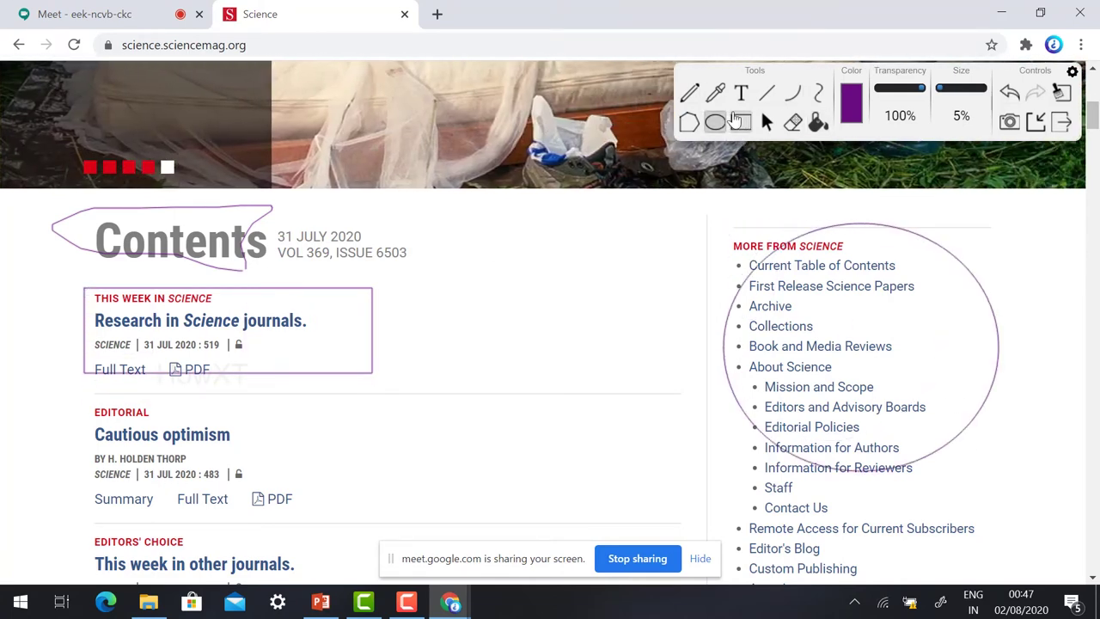
# Set the pencil color to red (RGB 191, 29, 29) and sketch a freehand shape in the blank area beside the Contents heading.
pyautogui.click(708, 96)
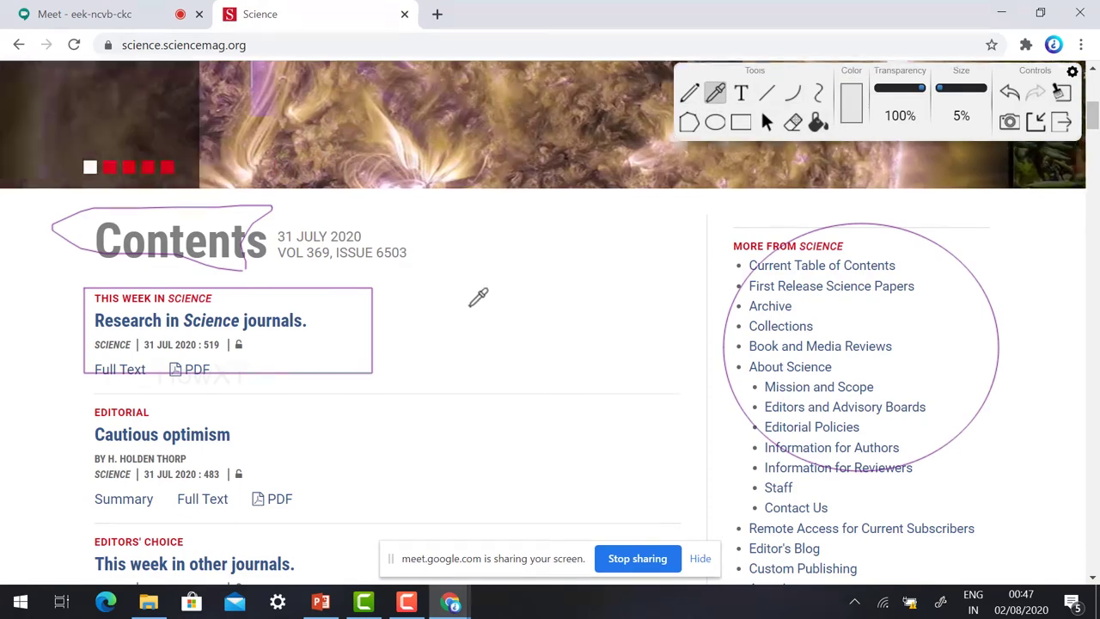
pyautogui.click(689, 93)
pyautogui.click(864, 103)
pyautogui.click(1008, 157)
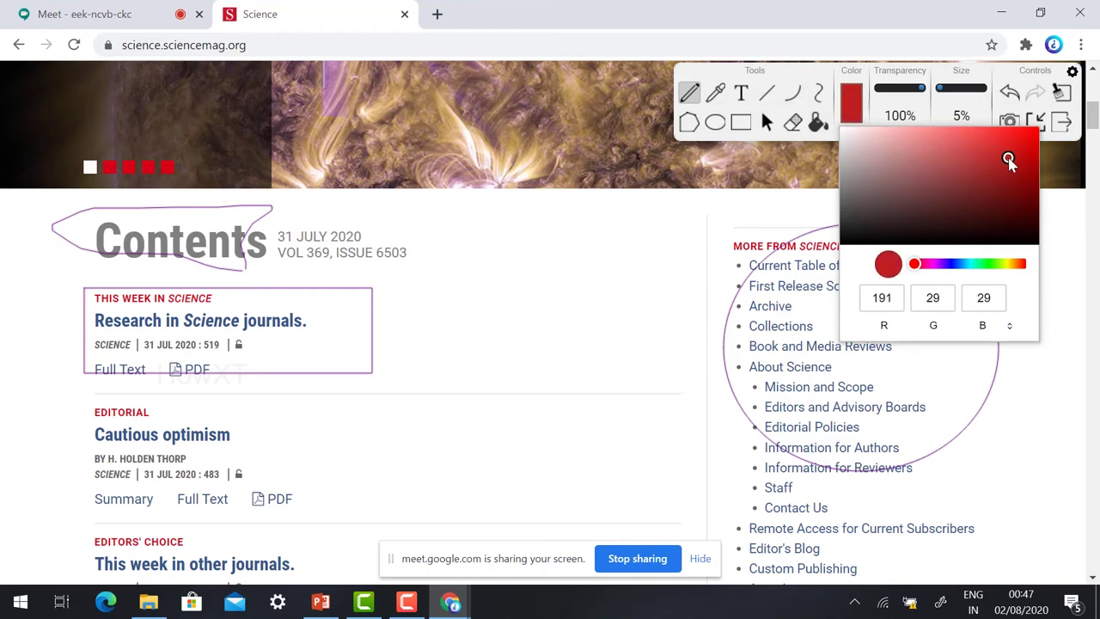
pyautogui.click(495, 325)
pyautogui.moveTo(518, 361)
pyautogui.mouseDown()
pyautogui.moveTo(571, 309)
pyautogui.moveTo(514, 274)
pyautogui.mouseUp()
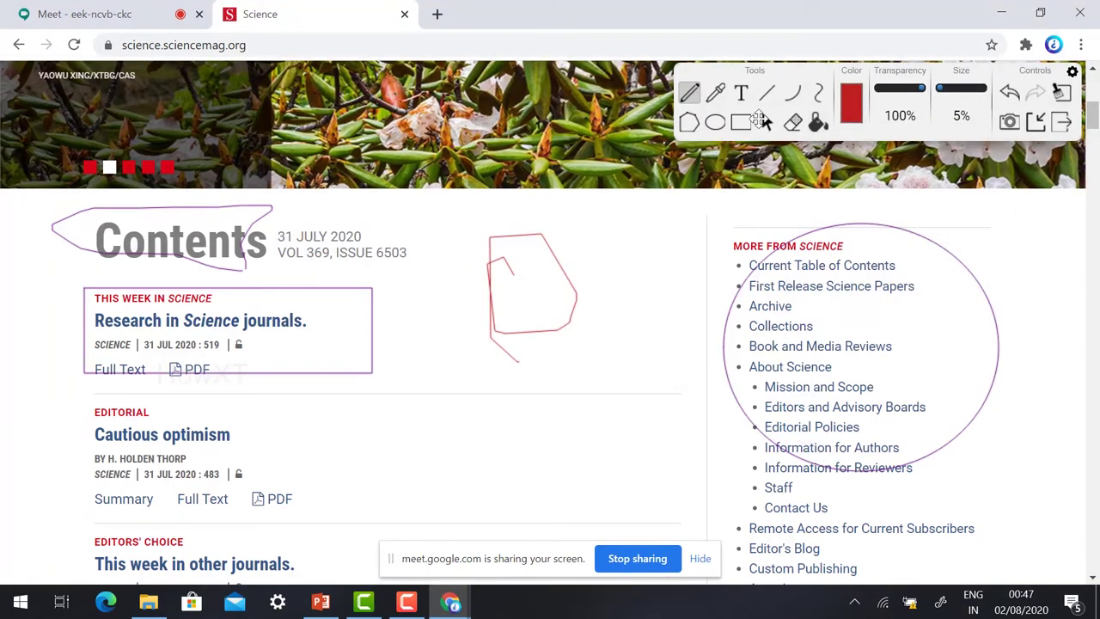
# Erase parts of the red freehand shape with the eraser.
pyautogui.click(793, 120)
pyautogui.moveTo(570, 339)
pyautogui.mouseDown()
pyautogui.moveTo(504, 337)
pyautogui.moveTo(512, 271)
pyautogui.mouseUp()
pyautogui.moveTo(591, 322); pyautogui.dragTo(542, 308)
# Add the red text "This is sample" beside the "Cautious optimism" entry and take a screenshot of the annotated page.
pyautogui.click(741, 93)
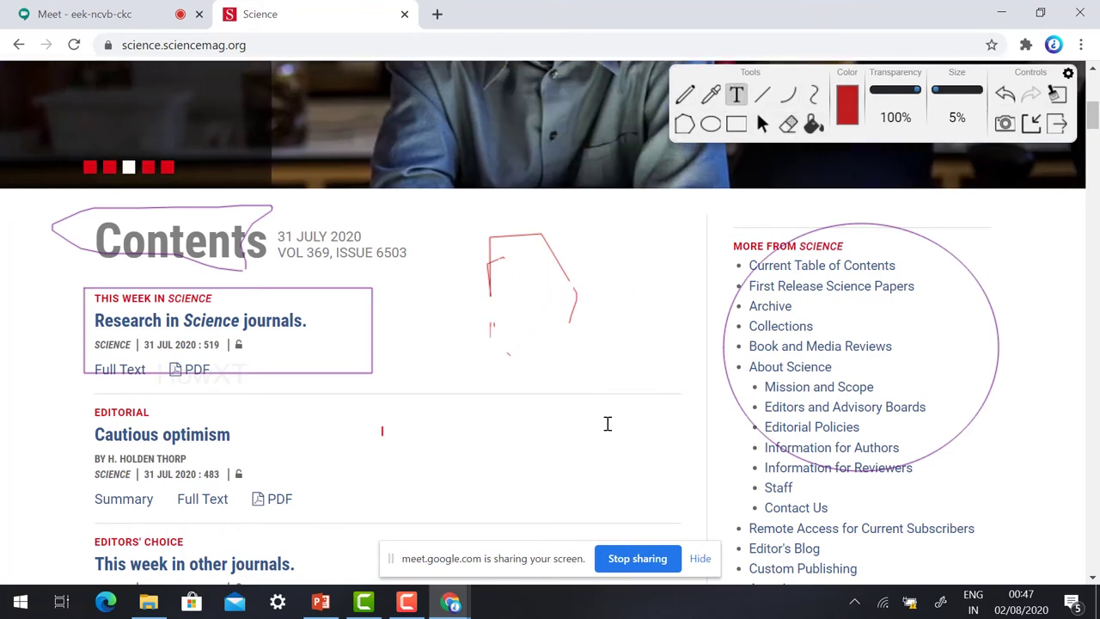
pyautogui.write('This is sample')
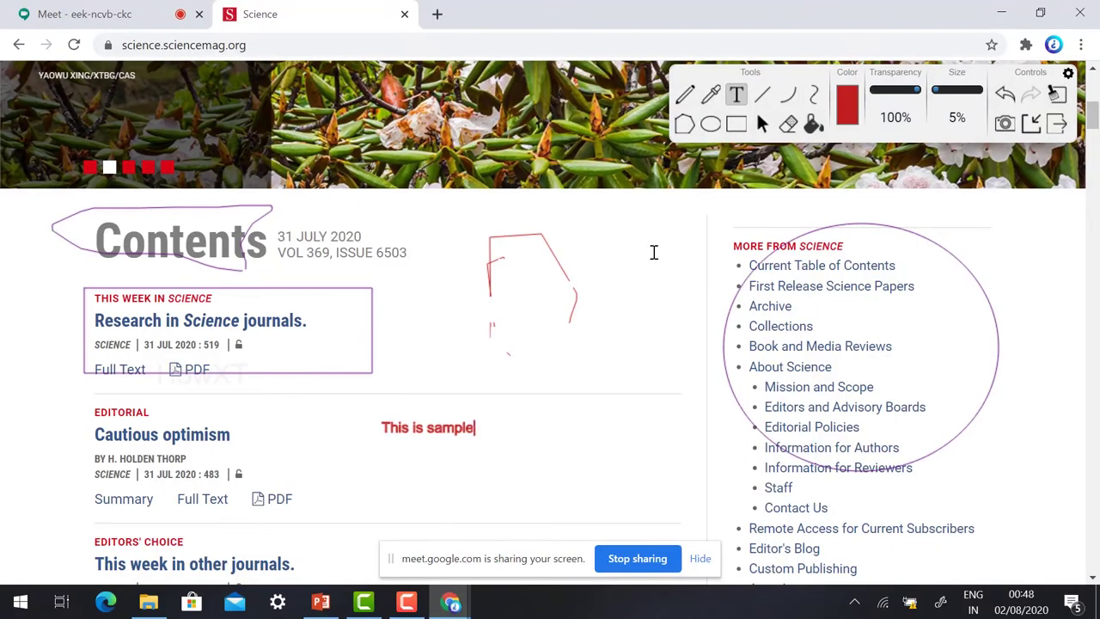
pyautogui.click(1006, 125)
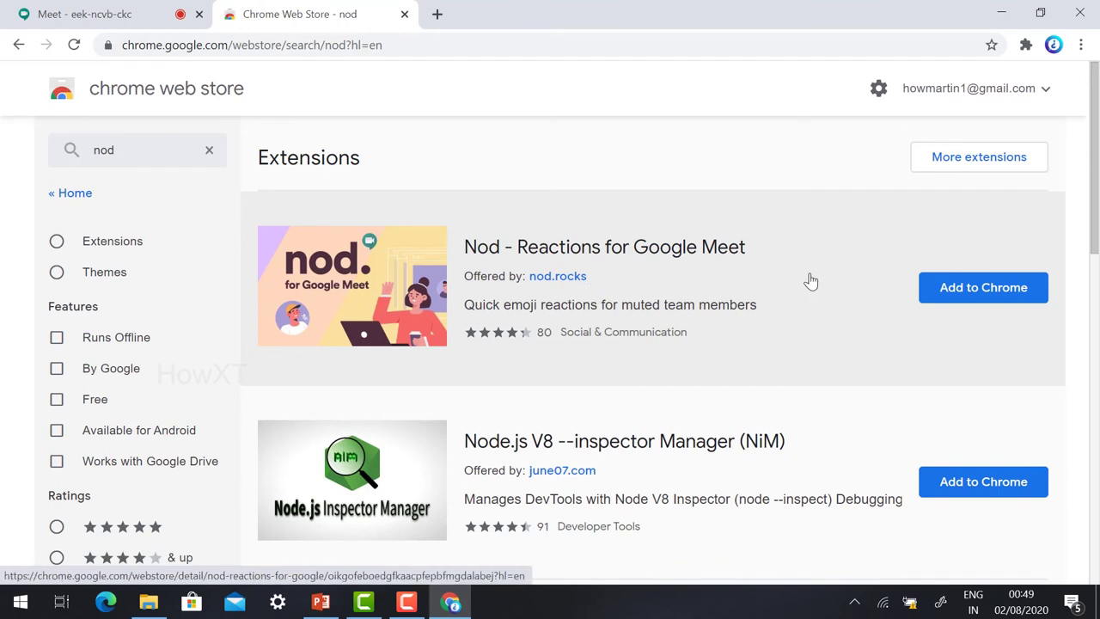
# Add the "Nod - Reactions for Google Meet" extension to Chrome and check for it in the installed extensions list.
pyautogui.click(969, 290)
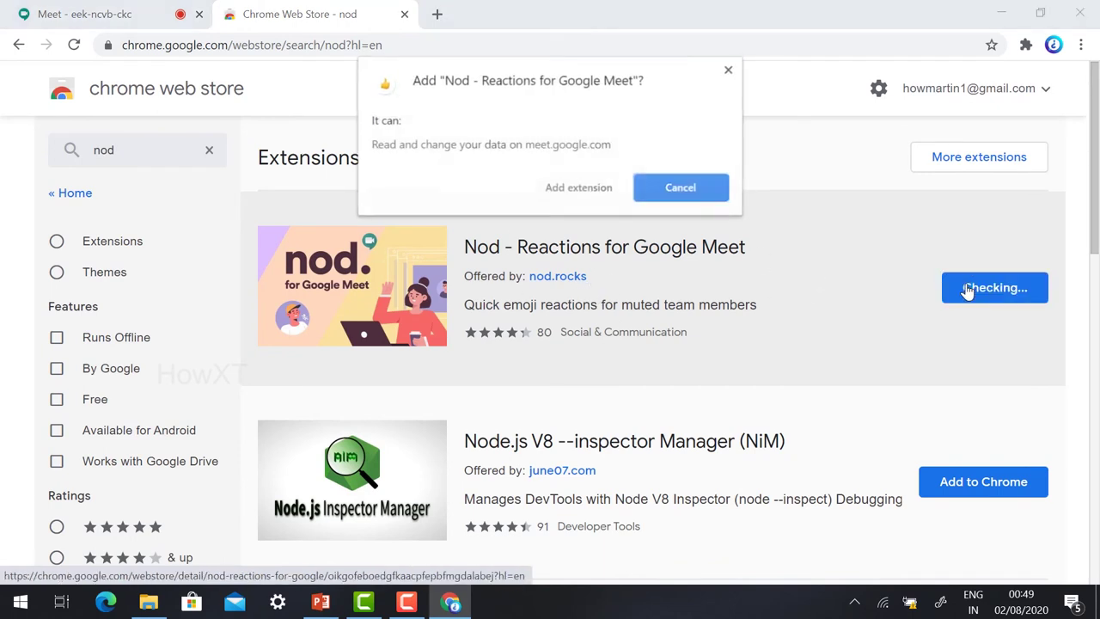
pyautogui.click(563, 200)
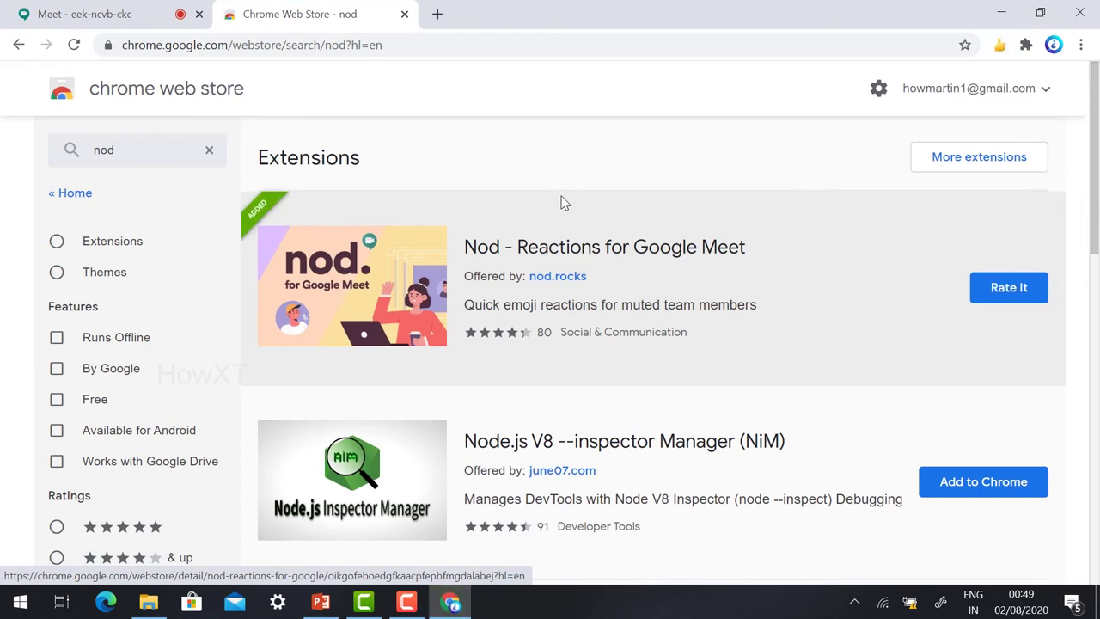
pyautogui.click(995, 69)
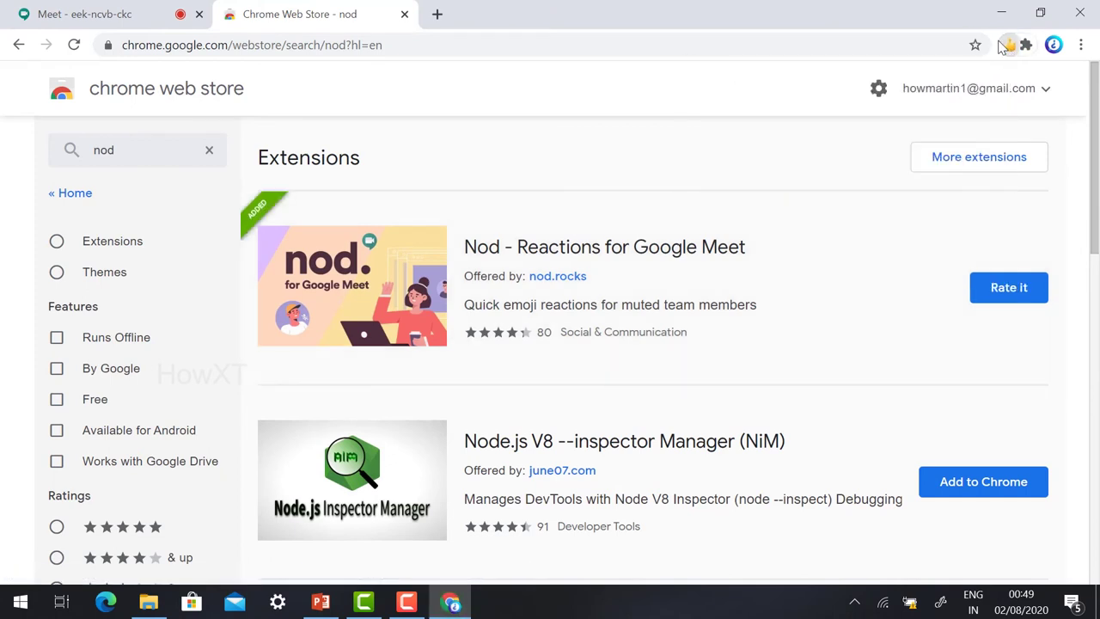
pyautogui.click(1027, 45)
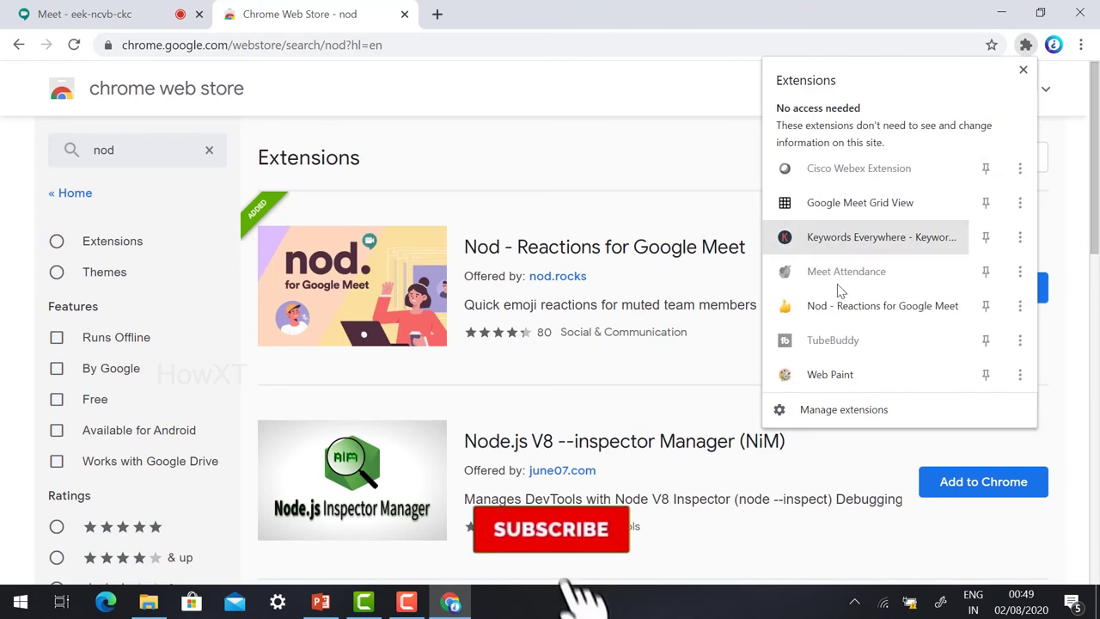
pyautogui.click(535, 172)
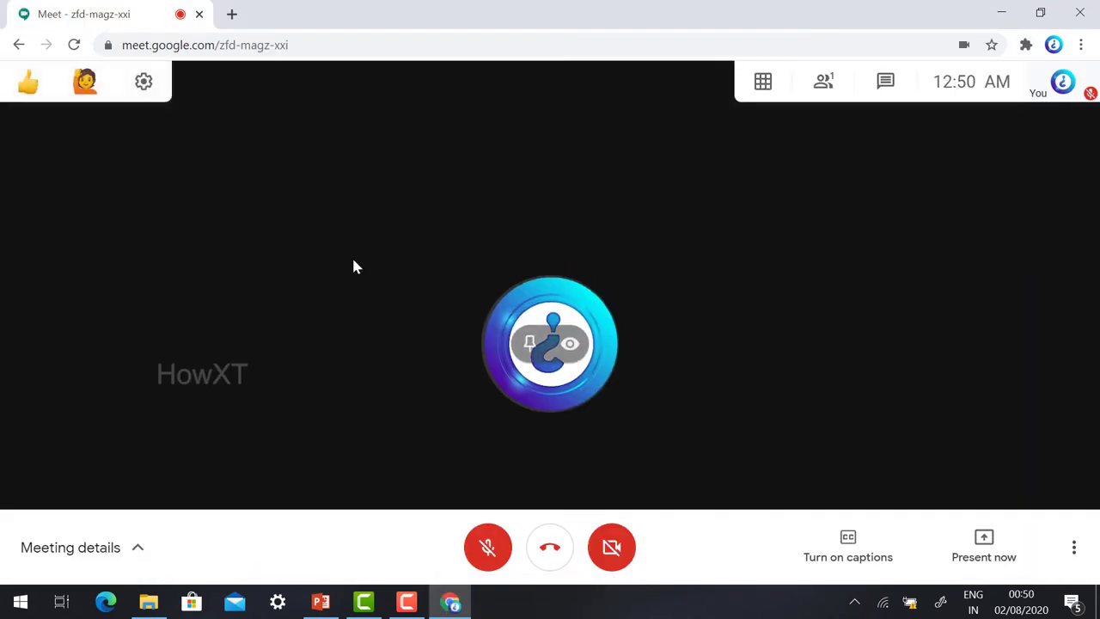
# Send thumbs-up and clapping reactions and raise a hand in the meeting with Nod.
pyautogui.moveTo(3, 83)
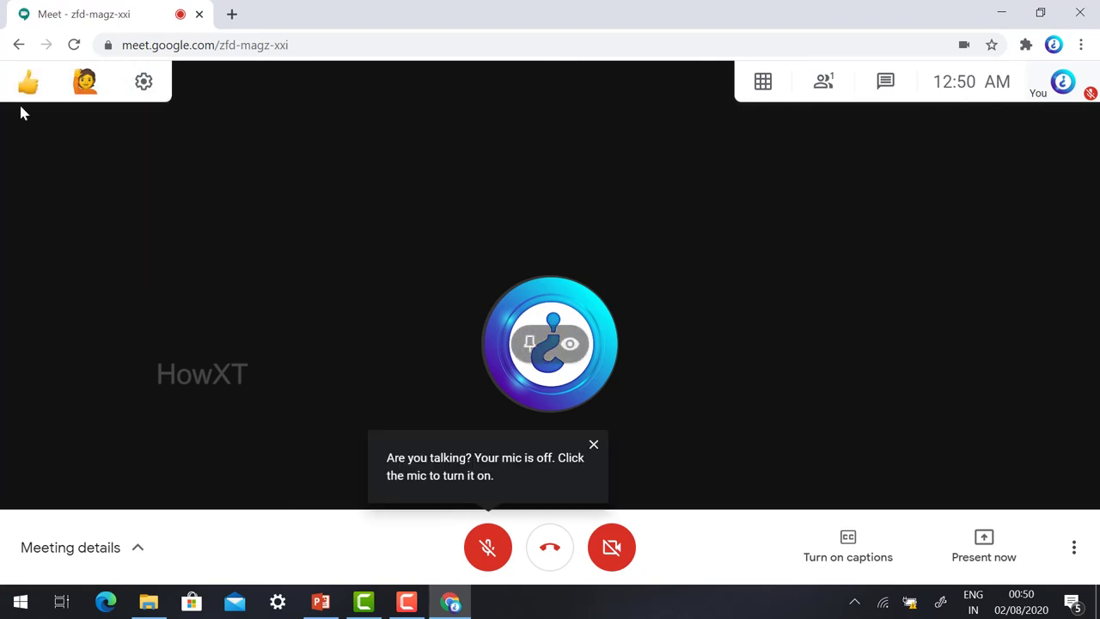
pyautogui.click(38, 135)
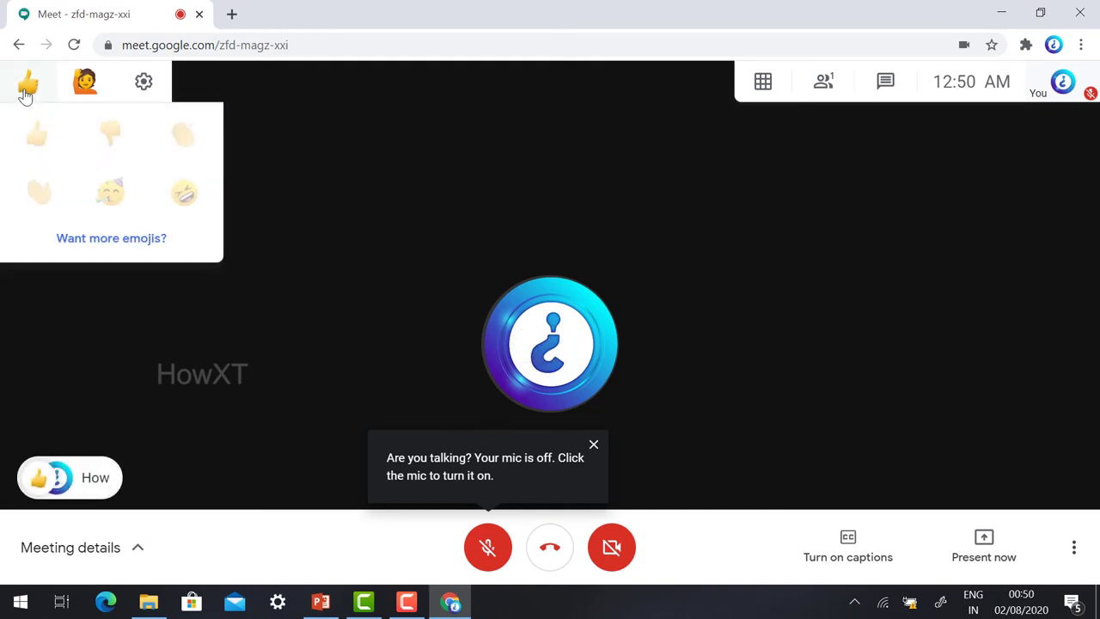
pyautogui.click(86, 82)
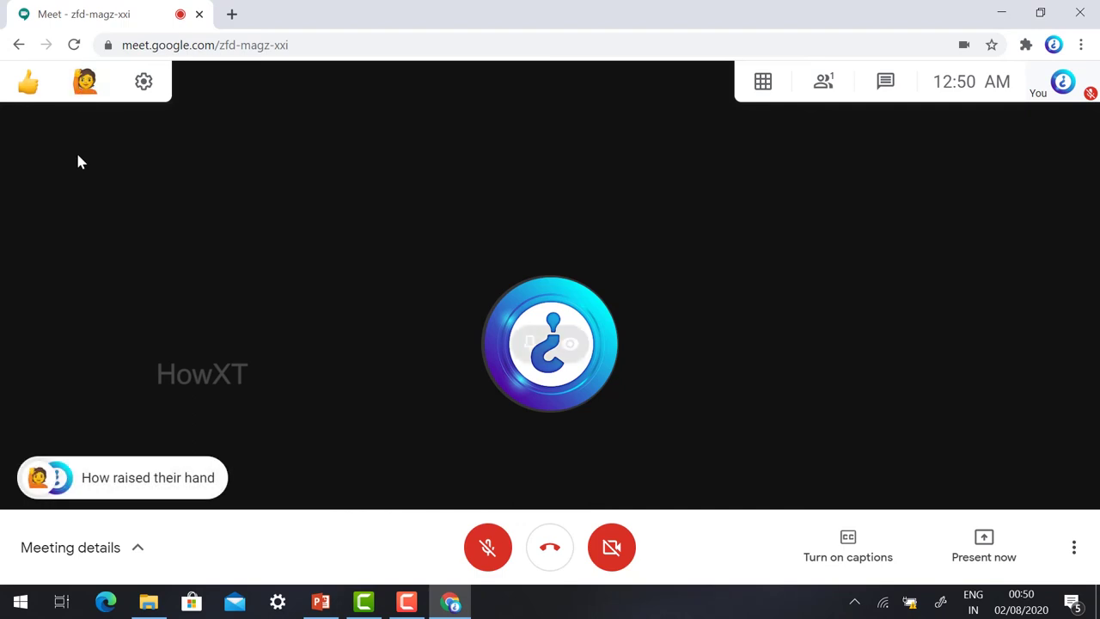
pyautogui.click(39, 478)
pyautogui.moveTo(43, 81)
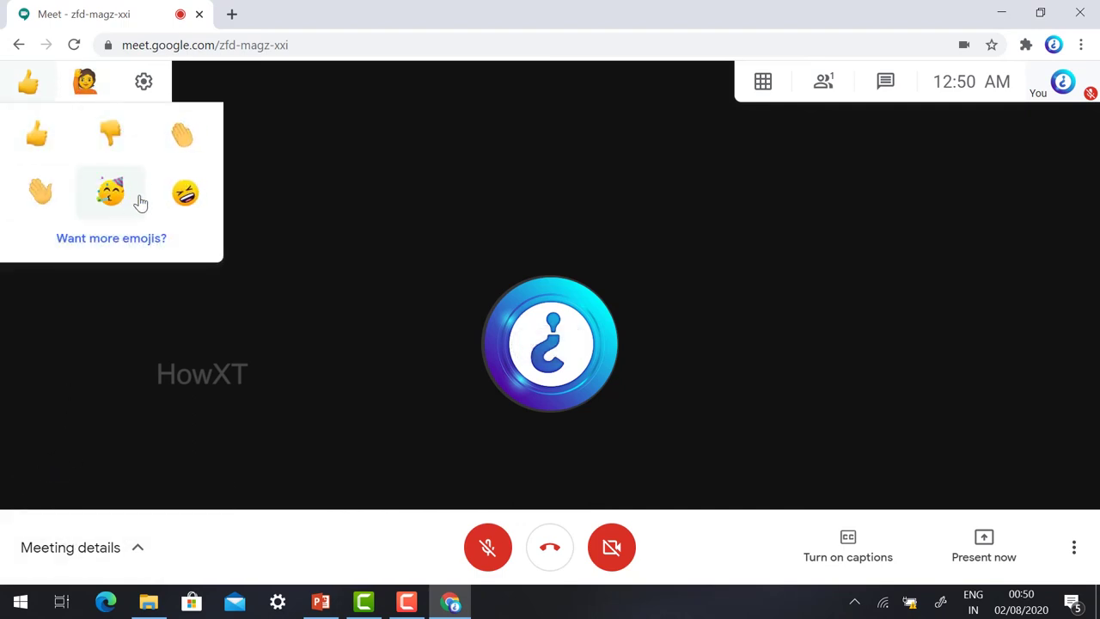
pyautogui.click(183, 135)
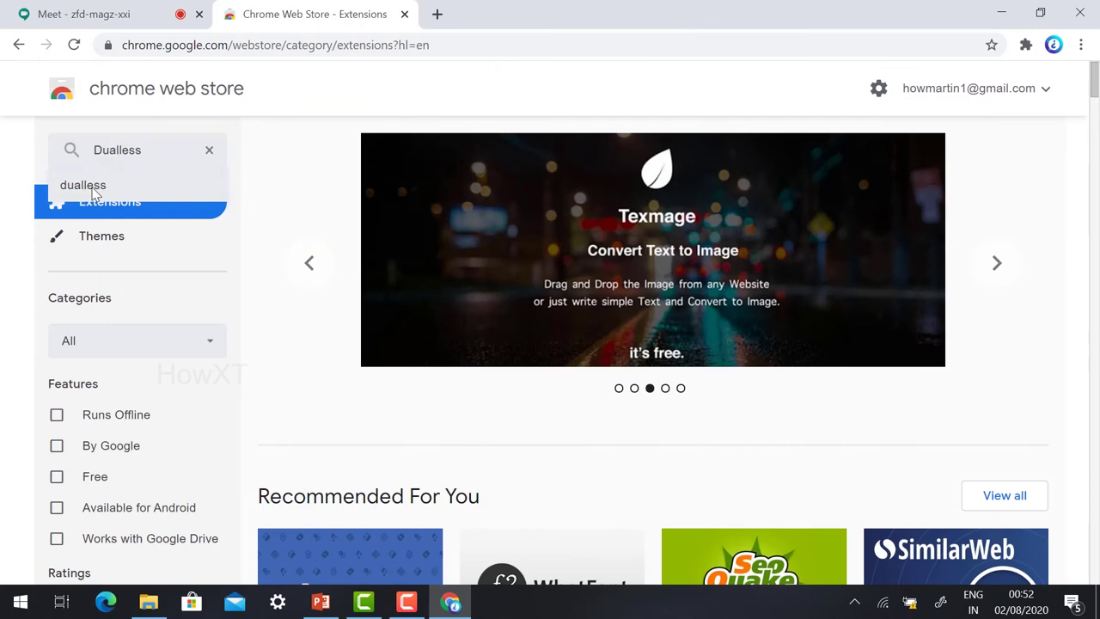
# Search the Chrome Web Store for "dualless" and add the Dualless extension to Chrome.
pyautogui.press('Return')
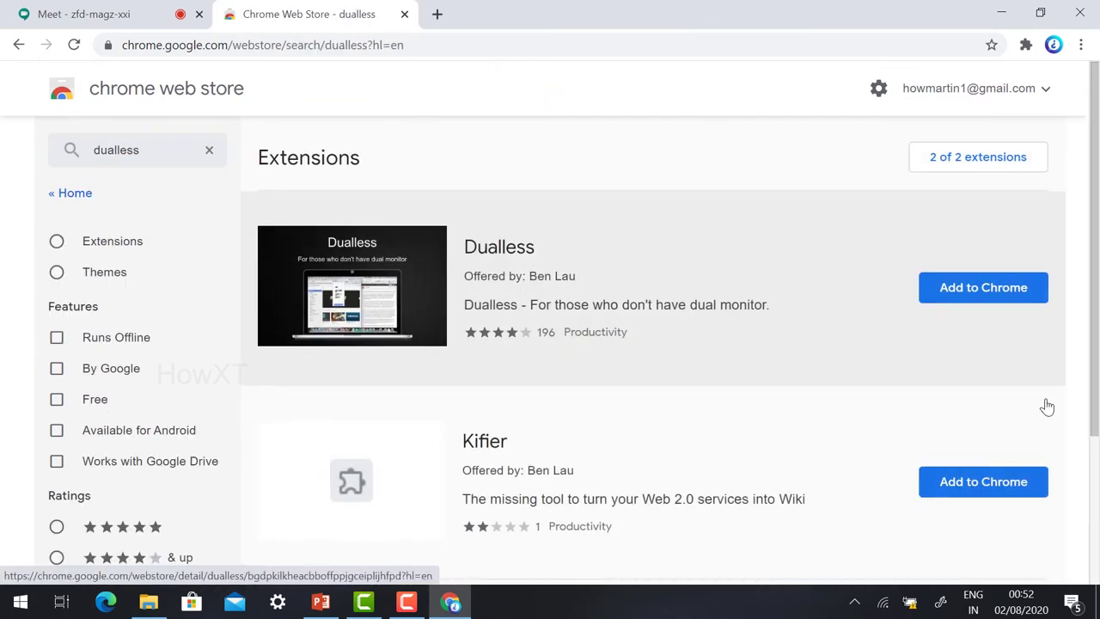
pyautogui.click(964, 294)
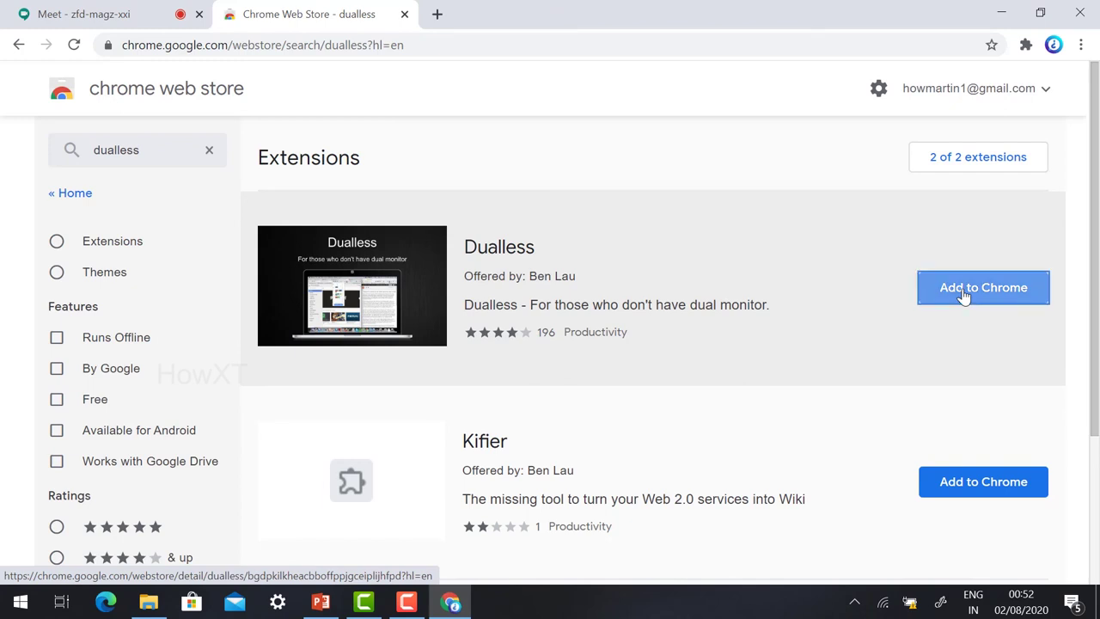
pyautogui.click(589, 191)
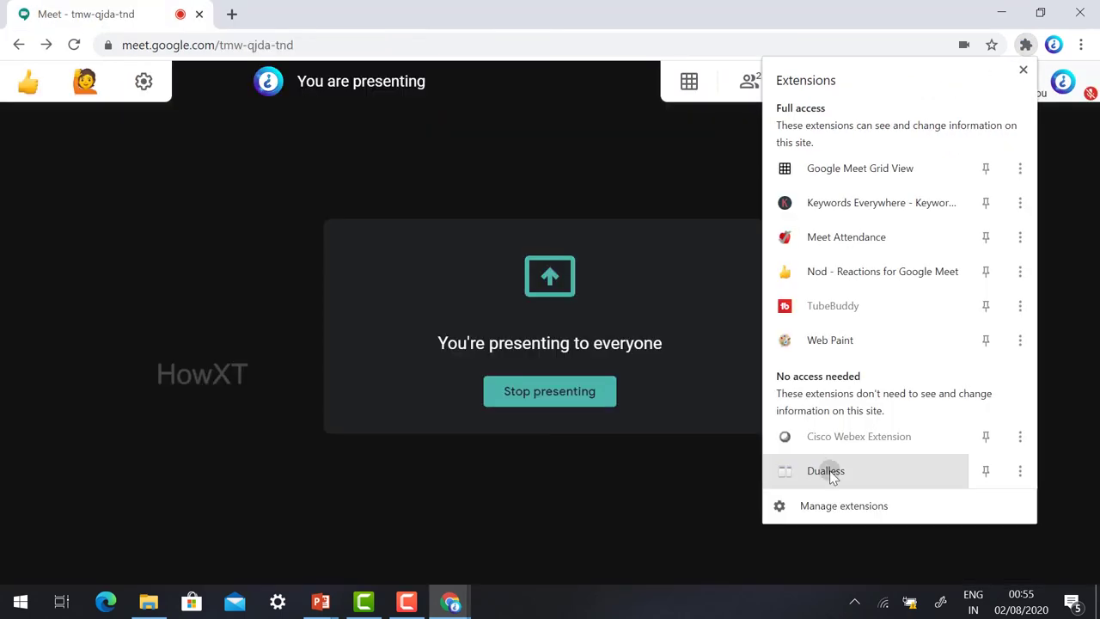
# Split the screen 6:4 with Dualless, giving the Meet window the larger share.
pyautogui.click(830, 466)
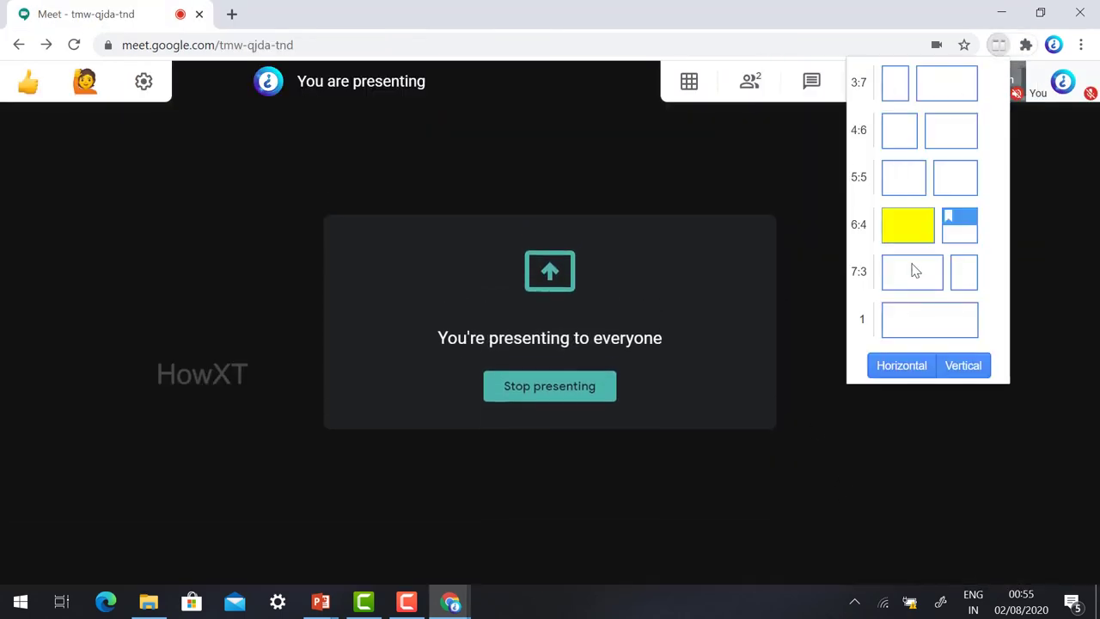
pyautogui.click(910, 222)
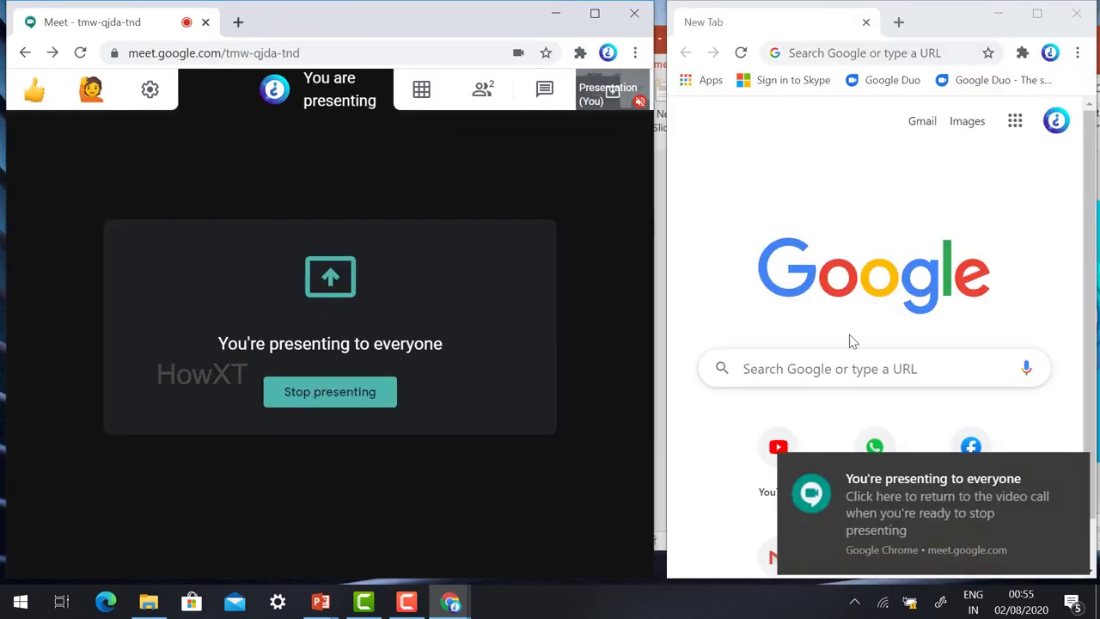
# Search Google for "covid" in the smaller browser window and open the Times of India result.
pyautogui.click(806, 54)
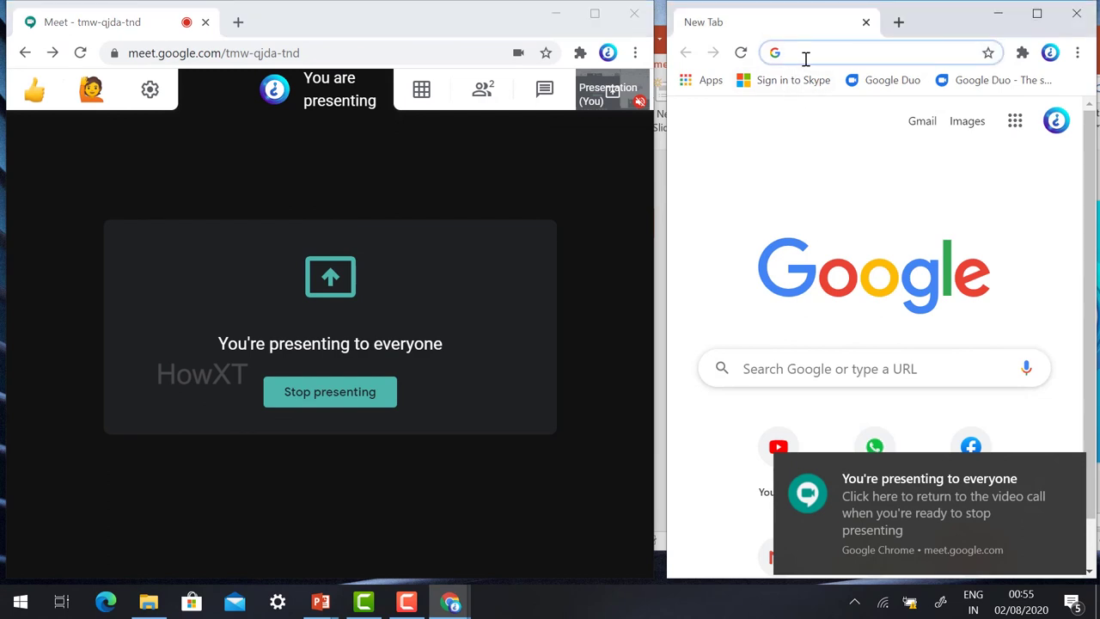
pyautogui.write('covid')
pyautogui.press('Return')
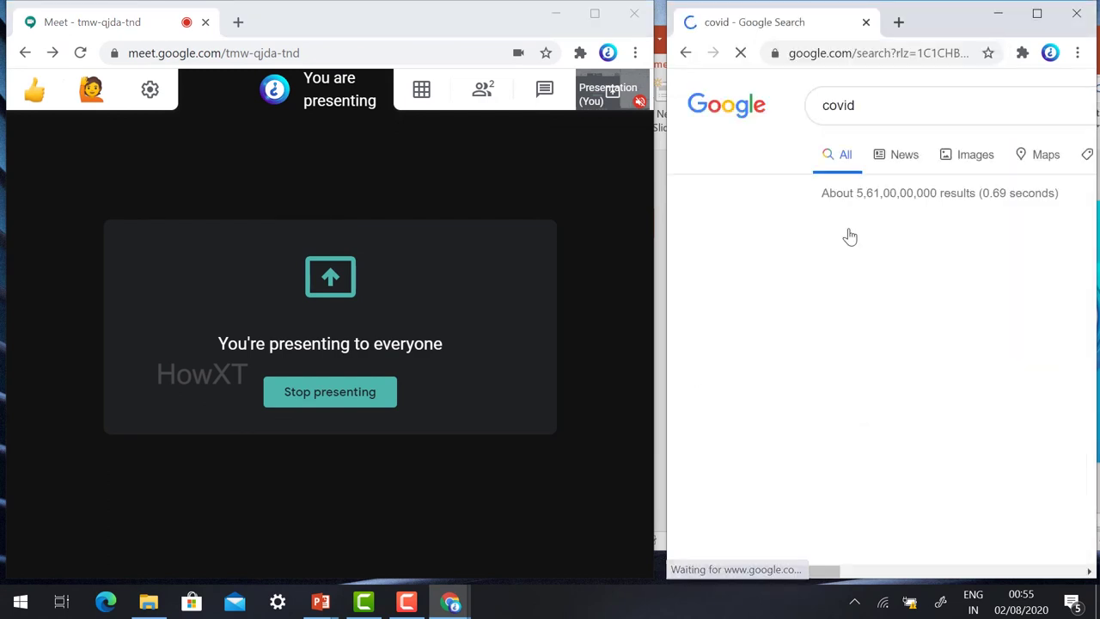
pyautogui.click(883, 294)
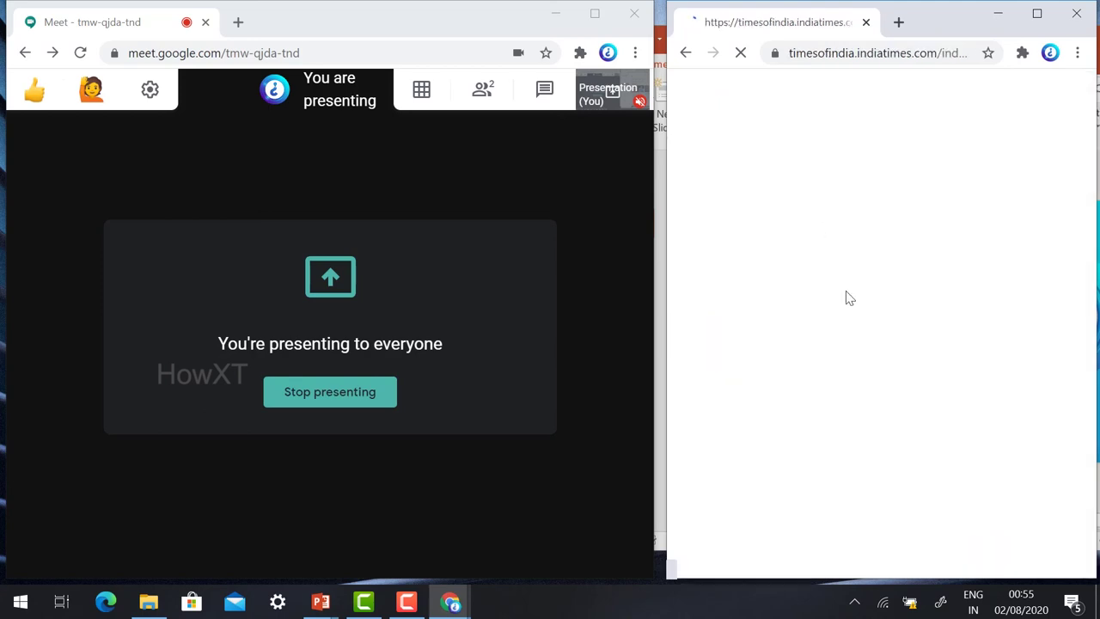